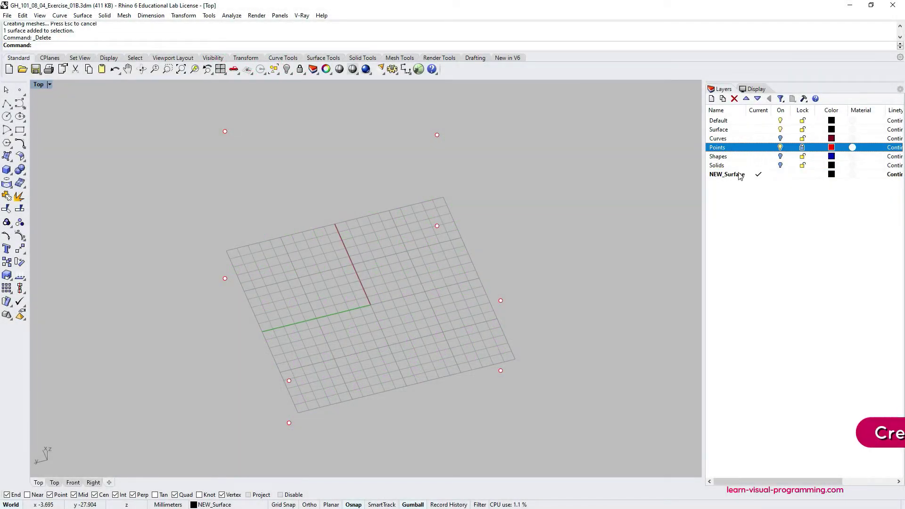
Step: Create a surface on the NEW_Surface layer from four corners, snapping to the four lower reference points
{"action": "left_click", "coordinate": [729, 174]}
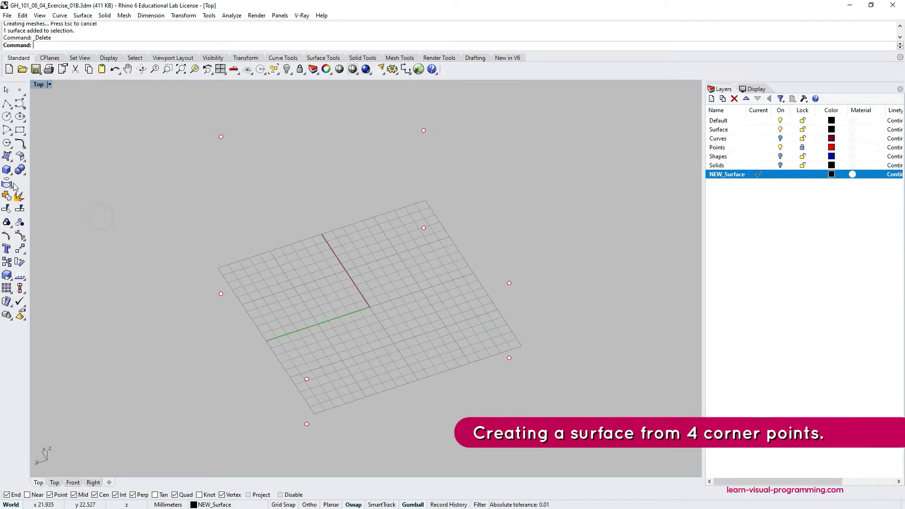
{"action": "left_click", "coordinate": [8, 160]}
{"action": "left_click", "coordinate": [306, 423]}
{"action": "left_click", "coordinate": [509, 358]}
{"action": "left_click", "coordinate": [423, 228]}
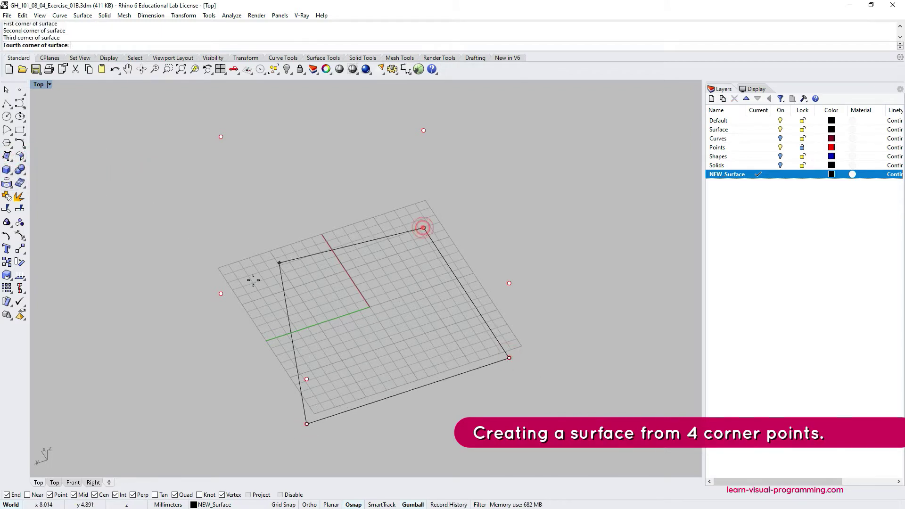
{"action": "left_click", "coordinate": [221, 294]}
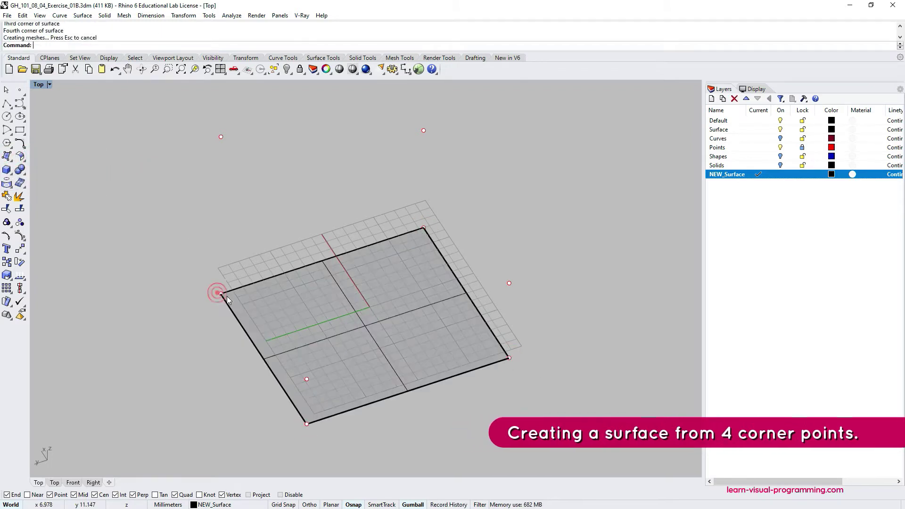
Step: Rebuild the new surface with a U and V point count of 4 and degree 3 in both directions
{"action": "left_click", "coordinate": [366, 371]}
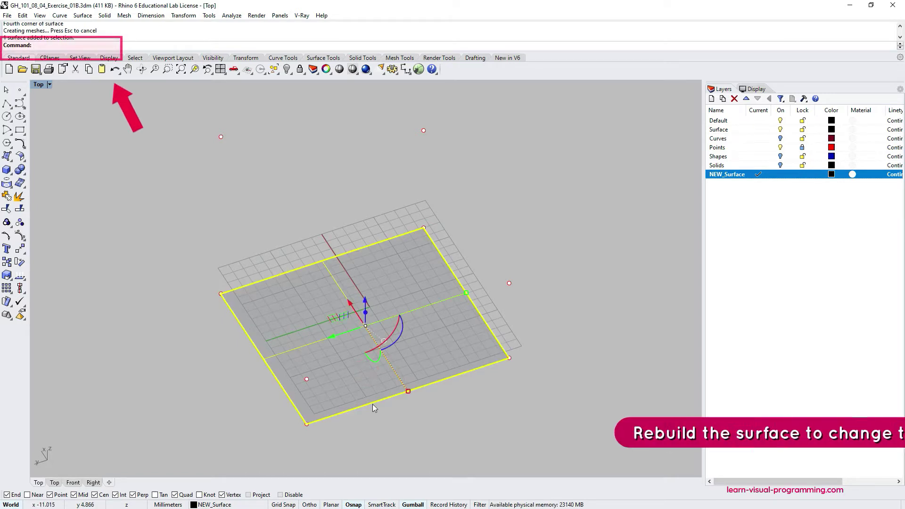
{"action": "type", "text": "Rebuild"}
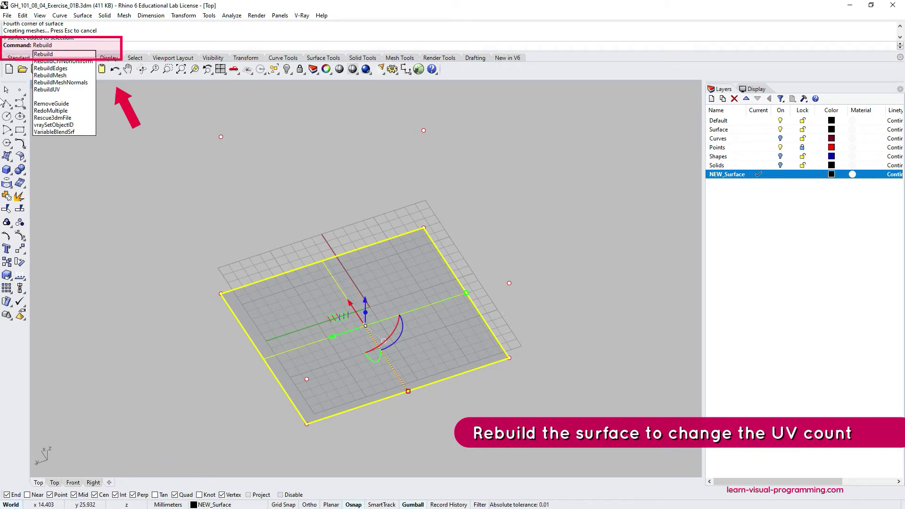
{"action": "left_click", "coordinate": [56, 55]}
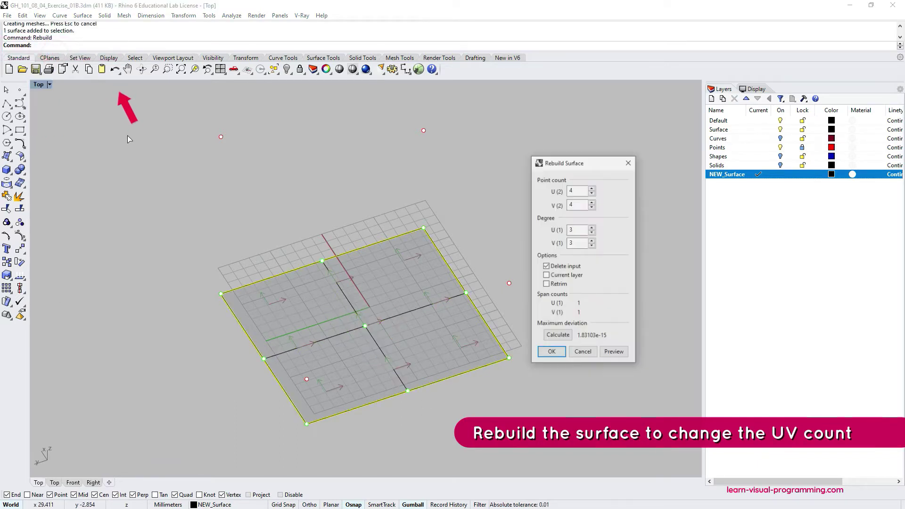
{"action": "double_click", "coordinate": [580, 191]}
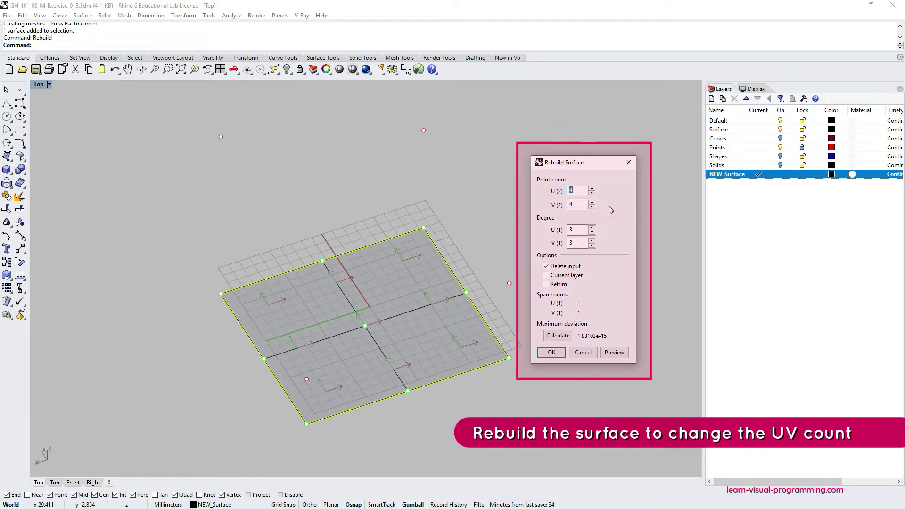
{"action": "left_click", "coordinate": [577, 205]}
{"action": "left_click", "coordinate": [555, 355]}
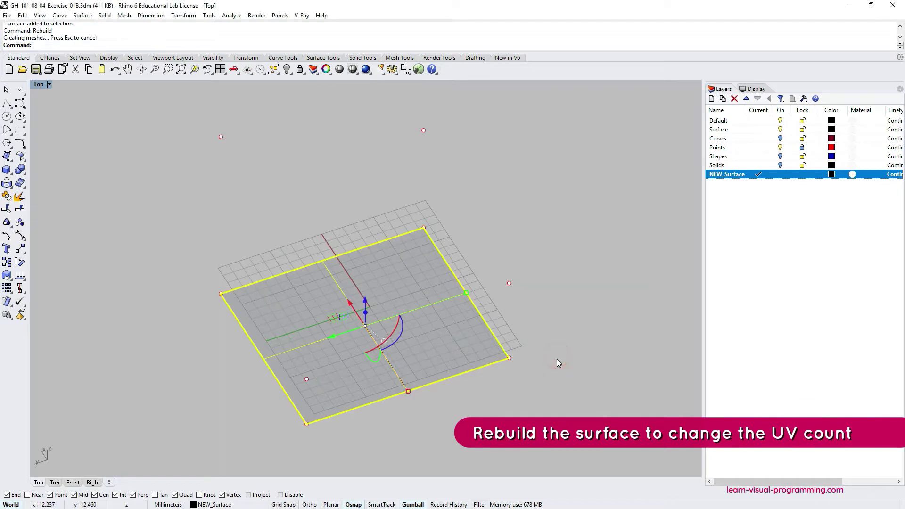
Step: Show the surface's control points, select two groups of them starting with four at one corner, and raise them vertically
{"action": "right_click_drag", "start_coordinate": [502, 397], "coordinate": [511, 396]}
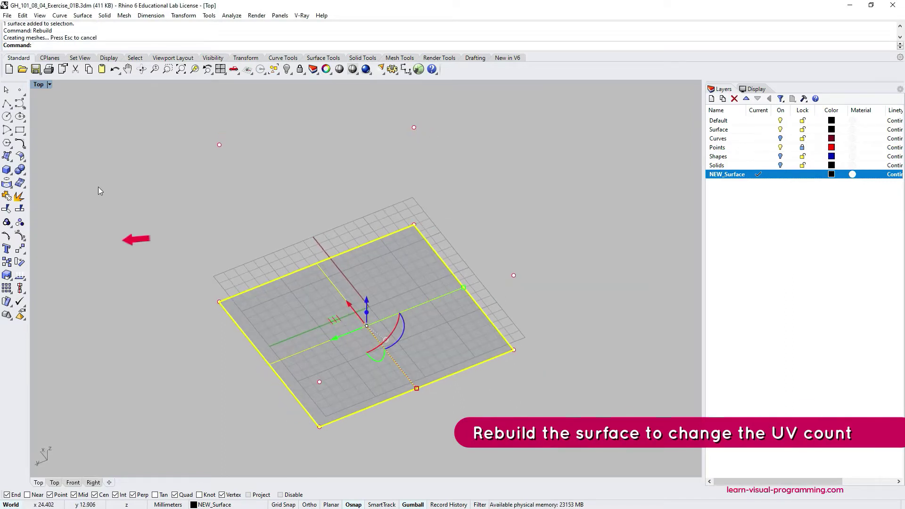
{"action": "left_click", "coordinate": [22, 239]}
{"action": "key", "text": "ctrl+z"}
{"action": "left_click_drag", "start_coordinate": [182, 247], "coordinate": [333, 357]}
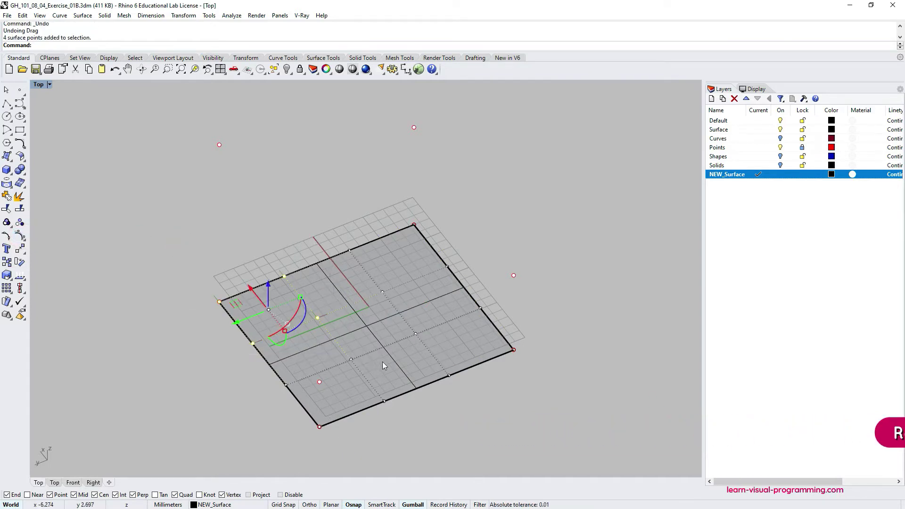
{"action": "right_click_drag", "start_coordinate": [407, 351], "coordinate": [515, 347], "text": "ctrl+shift"}
{"action": "left_click_drag", "start_coordinate": [394, 209], "coordinate": [503, 306], "text": "shift"}
{"action": "right_click_drag", "start_coordinate": [564, 333], "coordinate": [367, 295], "text": "ctrl+shift"}
{"action": "left_click_drag", "start_coordinate": [369, 295], "coordinate": [369, 202]}
Step: Remove part of the control points from the selection and raise the remaining ones further
{"action": "right_click_drag", "start_coordinate": [468, 236], "coordinate": [495, 246], "text": "ctrl+shift"}
{"action": "left_click_drag", "start_coordinate": [565, 157], "coordinate": [420, 265], "text": "ctrl"}
{"action": "left_click_drag", "start_coordinate": [272, 211], "coordinate": [272, 106]}
Step: Select two other groups of control points together and raise them vertically
{"action": "right_click_drag", "start_coordinate": [533, 216], "coordinate": [500, 221], "text": "ctrl+shift"}
{"action": "left_click_drag", "start_coordinate": [378, 302], "coordinate": [518, 343]}
{"action": "left_click_drag", "start_coordinate": [145, 300], "coordinate": [334, 363], "text": "shift"}
{"action": "left_click_drag", "start_coordinate": [350, 293], "coordinate": [351, 230]}
Step: Deselect part of this second set of control points, raise the rest further, and clear the selection
{"action": "left_click_drag", "start_coordinate": [179, 227], "coordinate": [325, 301], "text": "ctrl"}
{"action": "right_click_drag", "start_coordinate": [464, 276], "coordinate": [514, 282], "text": "ctrl+shift"}
{"action": "left_click_drag", "start_coordinate": [432, 217], "coordinate": [433, 142]}
{"action": "right_click_drag", "start_coordinate": [542, 213], "coordinate": [627, 194], "text": "ctrl+shift"}
{"action": "left_click", "coordinate": [519, 160]}
{"action": "right_click_drag", "start_coordinate": [518, 163], "coordinate": [431, 275], "text": "ctrl+shift"}
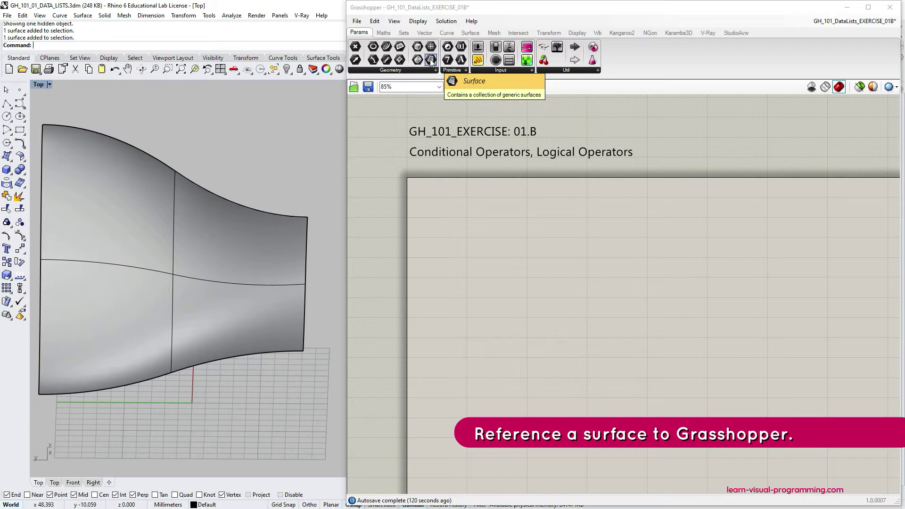
Step: In Grasshopper, add a Surface parameter and reference the curved Rhino surface as its single surface
{"action": "left_click_drag", "start_coordinate": [430, 59], "coordinate": [461, 234]}
{"action": "right_click", "coordinate": [457, 231]}
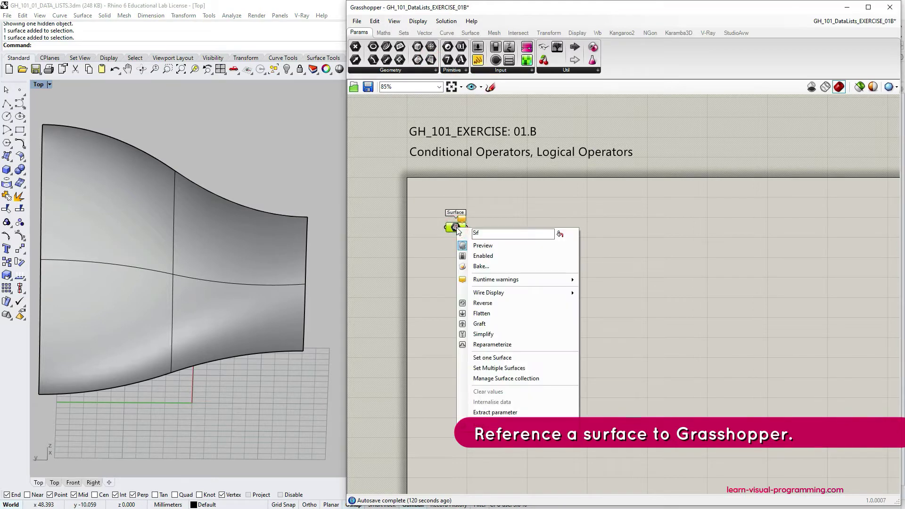
{"action": "left_click", "coordinate": [491, 359]}
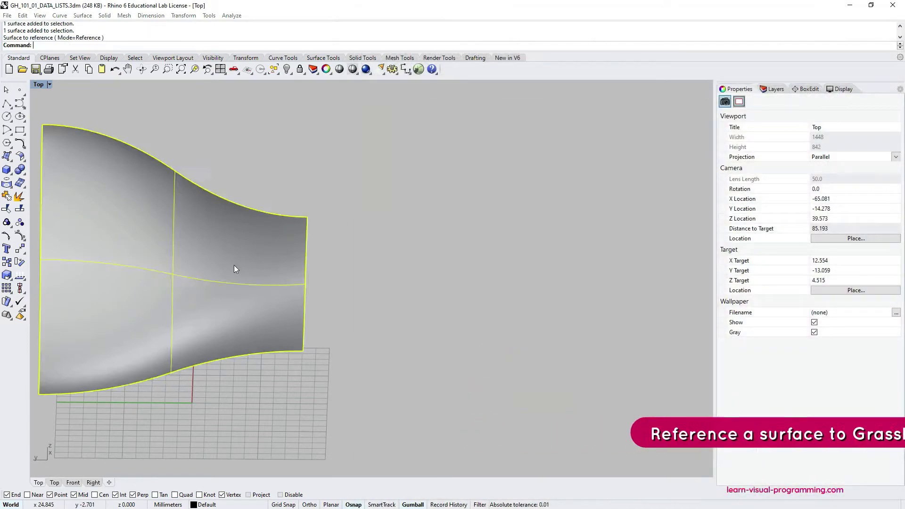
{"action": "left_click", "coordinate": [233, 265]}
{"action": "left_click", "coordinate": [495, 277]}
Step: Hide the original surface in the Rhino viewport
{"action": "scroll", "coordinate": [297, 235], "scroll_direction": "down", "scroll_amount": 2}
{"action": "scroll", "coordinate": [253, 240], "scroll_direction": "up", "scroll_amount": 2}
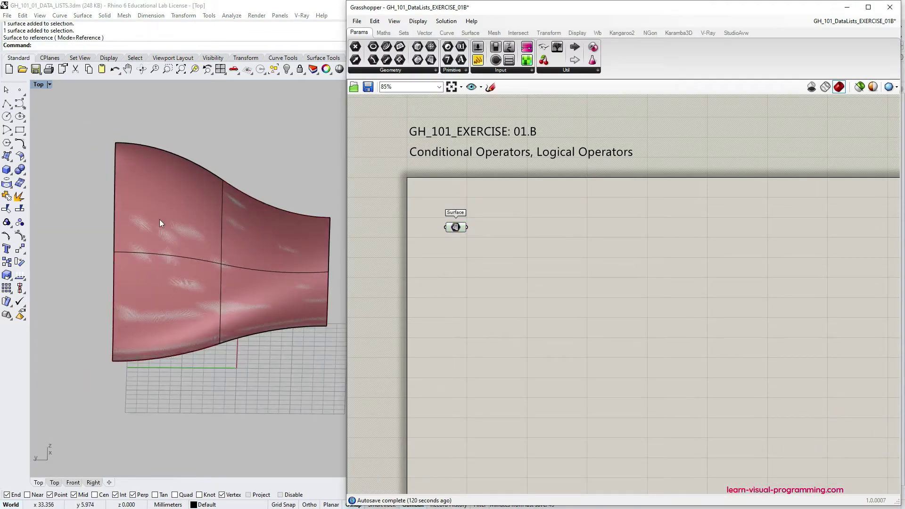
{"action": "scroll", "coordinate": [160, 219], "scroll_direction": "down", "scroll_amount": 4}
{"action": "scroll", "coordinate": [214, 233], "scroll_direction": "up", "scroll_amount": 6}
{"action": "scroll", "coordinate": [254, 253], "scroll_direction": "down", "scroll_amount": 2}
{"action": "left_click", "coordinate": [174, 261]}
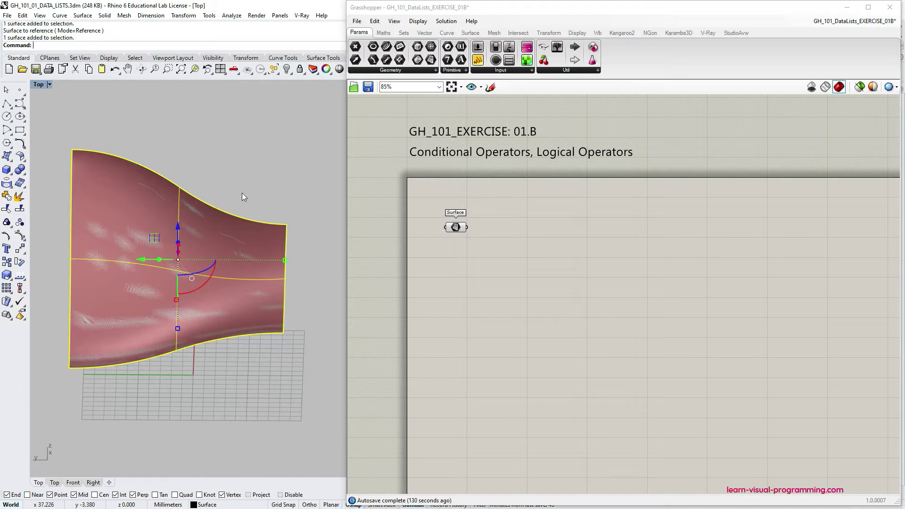
{"action": "type", "text": "Hide"}
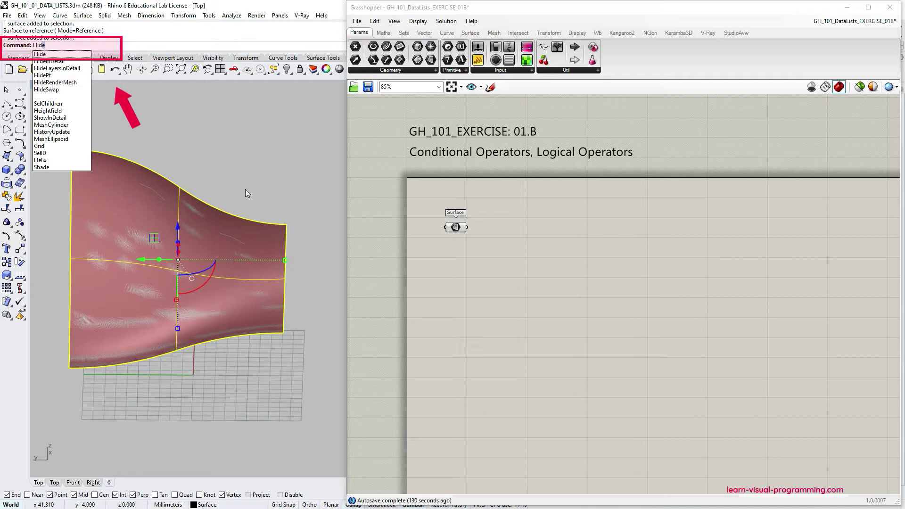
{"action": "key", "text": "Return"}
Step: Add a Mesh Surface component beside the Surface parameter in Grasshopper
{"action": "left_click", "coordinate": [507, 262]}
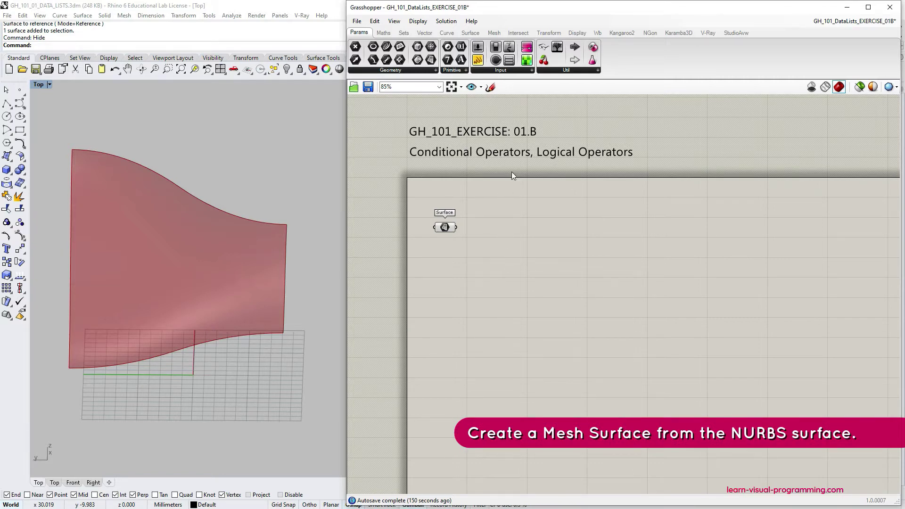
{"action": "left_click", "coordinate": [493, 33]}
{"action": "left_click", "coordinate": [534, 69]}
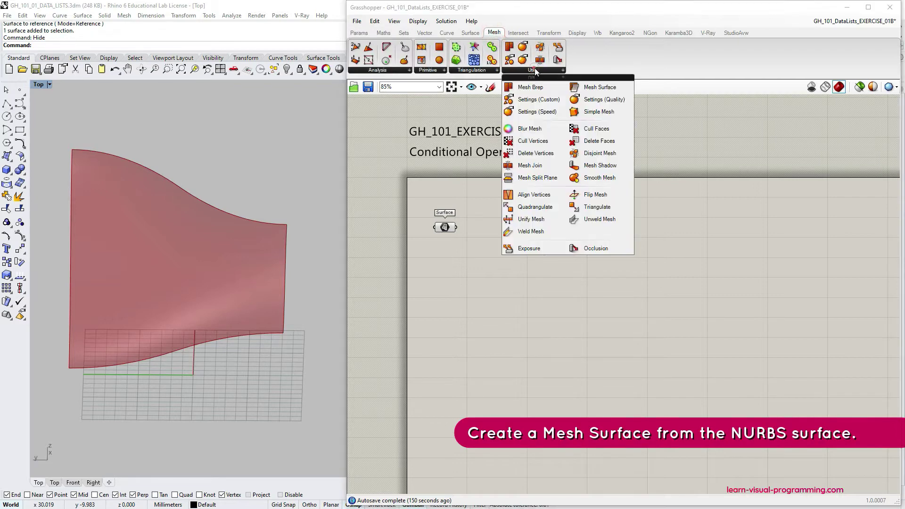
{"action": "left_click", "coordinate": [589, 91]}
{"action": "left_click", "coordinate": [505, 244]}
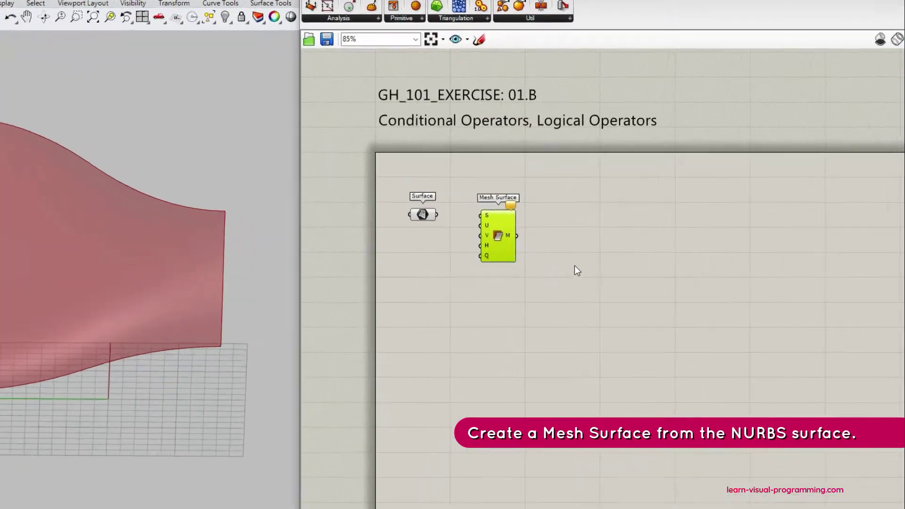
{"action": "left_click", "coordinate": [563, 265]}
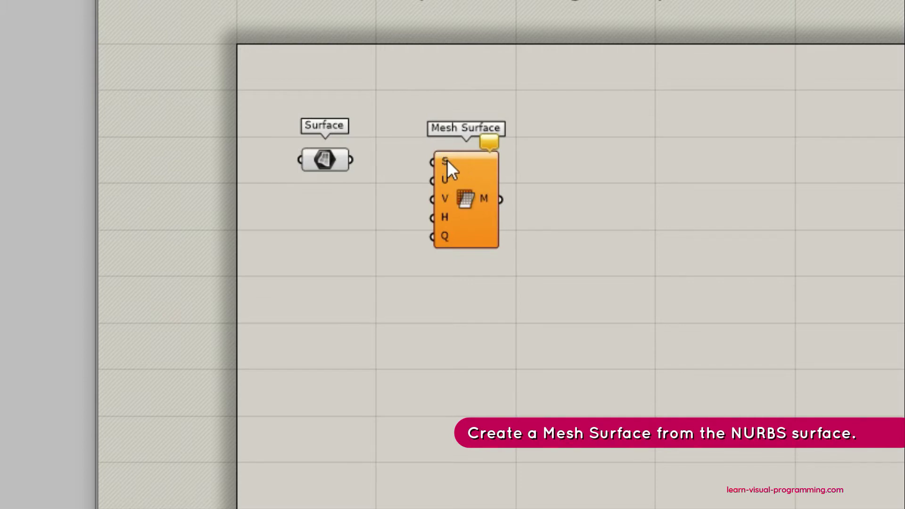
Step: Connect the Surface parameter's output to the S input of the Mesh Surface component
{"action": "mouse_move", "coordinate": [447, 160]}
{"action": "mouse_move", "coordinate": [444, 185]}
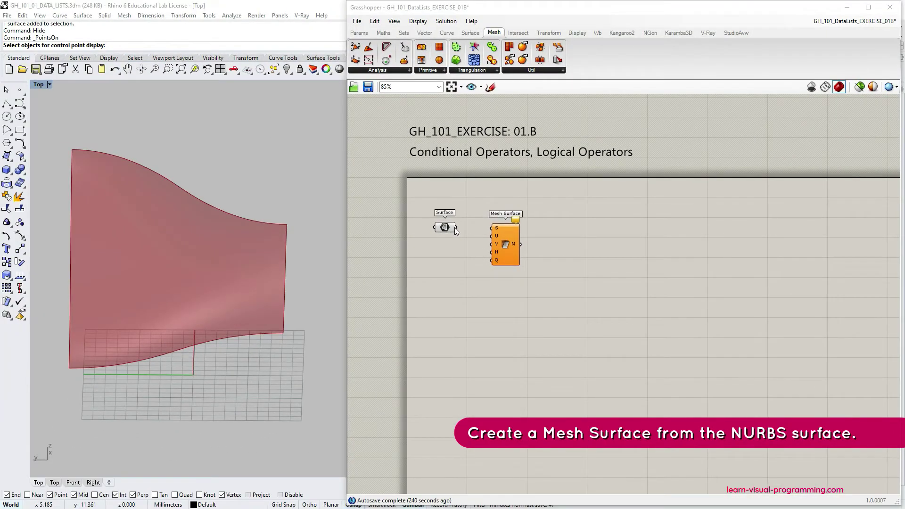
{"action": "mouse_move", "coordinate": [456, 227]}
{"action": "left_mouse_down"}
{"action": "mouse_move", "coordinate": [469, 222]}
{"action": "mouse_move", "coordinate": [499, 232]}
{"action": "left_mouse_up"}
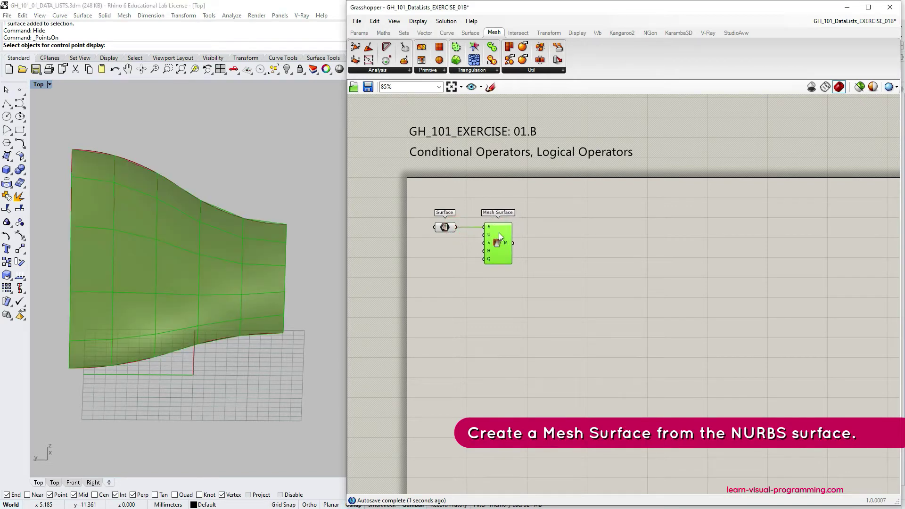
{"action": "left_click", "coordinate": [502, 283]}
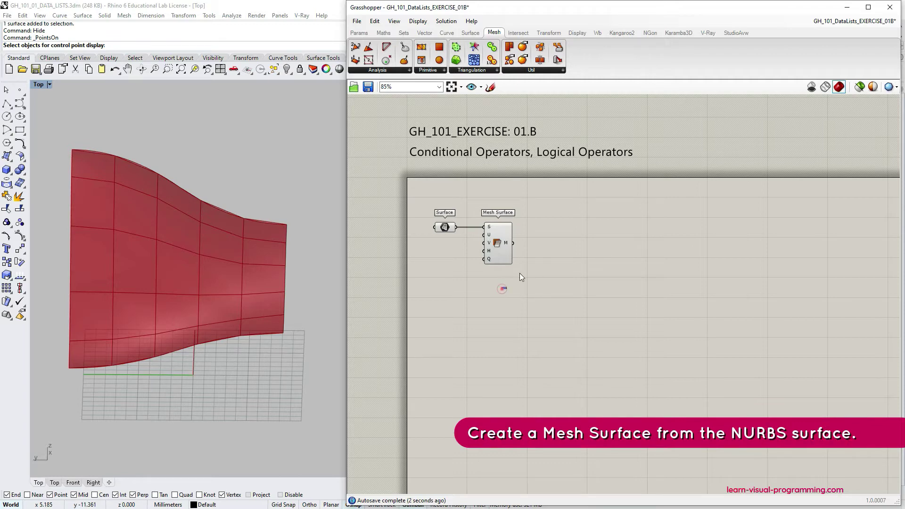
Step: Create a number slider ranging from 5 to 30 below the Surface parameter and duplicate it
{"action": "double_click", "coordinate": [444, 282]}
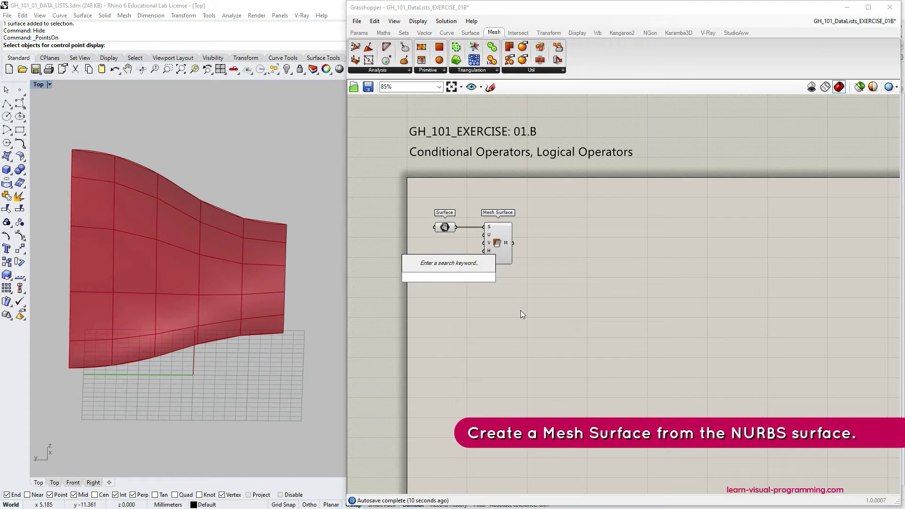
{"action": "type", "text": "5<30"}
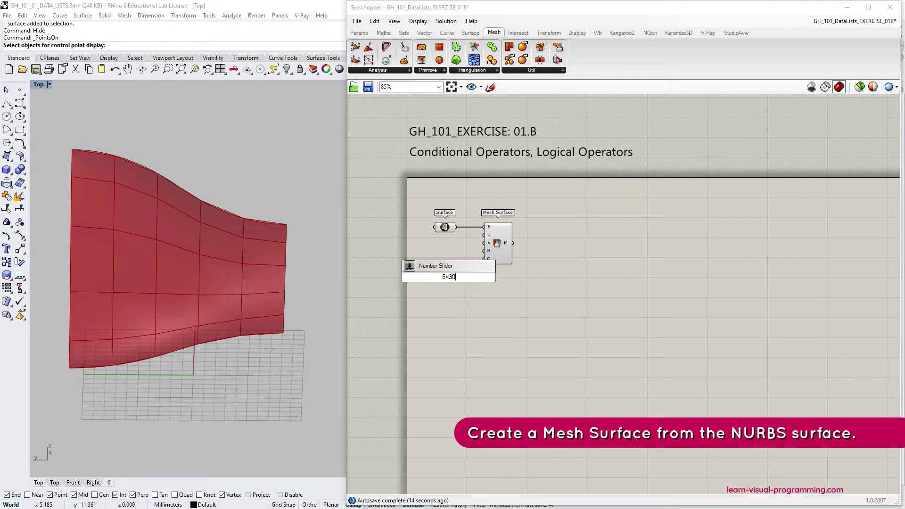
{"action": "key", "text": "Return"}
{"action": "left_click_drag", "start_coordinate": [468, 277], "coordinate": [451, 269], "text": "alt"}
Step: Connect the two sliders to the Mesh Surface U and V inputs, setting U Count to 13 and V Count to 10
{"action": "left_click_drag", "start_coordinate": [506, 238], "coordinate": [559, 237]}
{"action": "left_click_drag", "start_coordinate": [496, 309], "coordinate": [532, 258]}
{"action": "left_click", "coordinate": [521, 235]}
{"action": "mouse_move", "coordinate": [461, 245]}
{"action": "left_mouse_down"}
{"action": "mouse_move", "coordinate": [479, 247]}
{"action": "mouse_move", "coordinate": [470, 246]}
{"action": "mouse_move", "coordinate": [480, 259]}
{"action": "mouse_move", "coordinate": [459, 256]}
{"action": "mouse_move", "coordinate": [480, 258]}
{"action": "mouse_move", "coordinate": [471, 260]}
{"action": "left_mouse_up"}
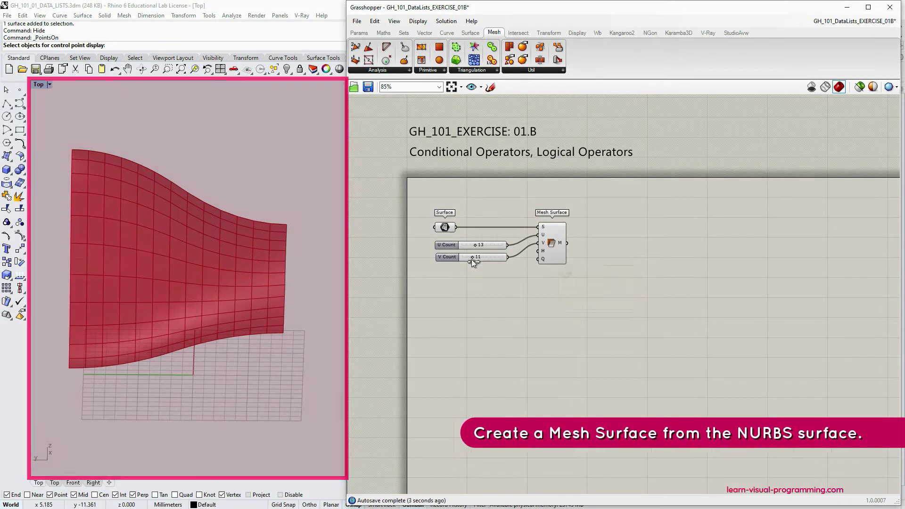
Step: Unhide the original surface in Rhino and switch the viewport to the Top view
{"action": "mouse_move", "coordinate": [544, 251]}
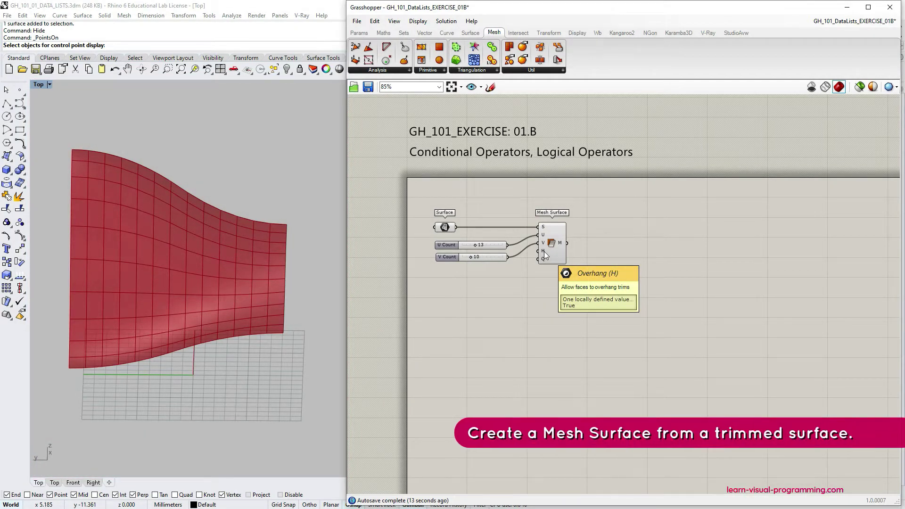
{"action": "scroll", "coordinate": [503, 205], "scroll_direction": "up", "scroll_amount": 1}
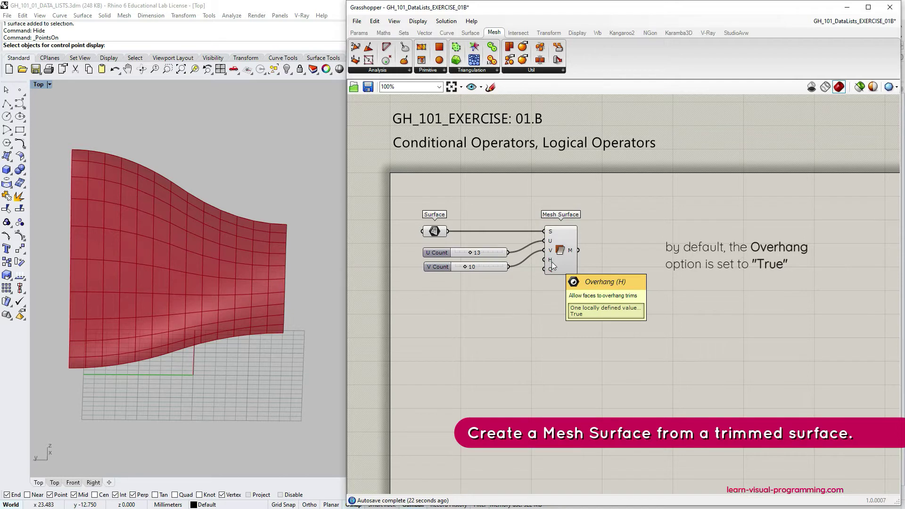
{"action": "left_click", "coordinate": [241, 182]}
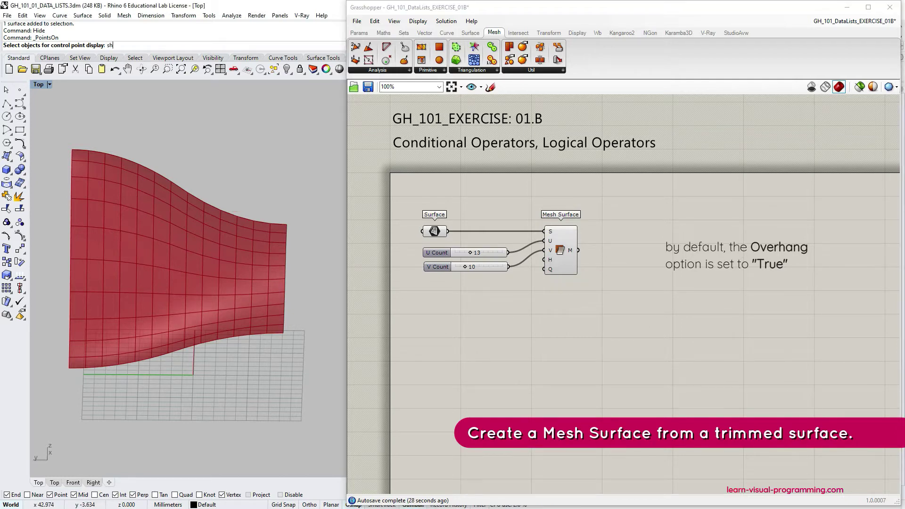
{"action": "key", "text": "Escape"}
{"action": "type", "text": "Show"}
{"action": "key", "text": "Return"}
{"action": "type", "text": "Top"}
{"action": "key", "text": "Return"}
Step: Hide the viewport grid and its axes, and limit the Grasshopper preview to selected components
{"action": "type", "text": "Grid"}
{"action": "key", "text": "Return"}
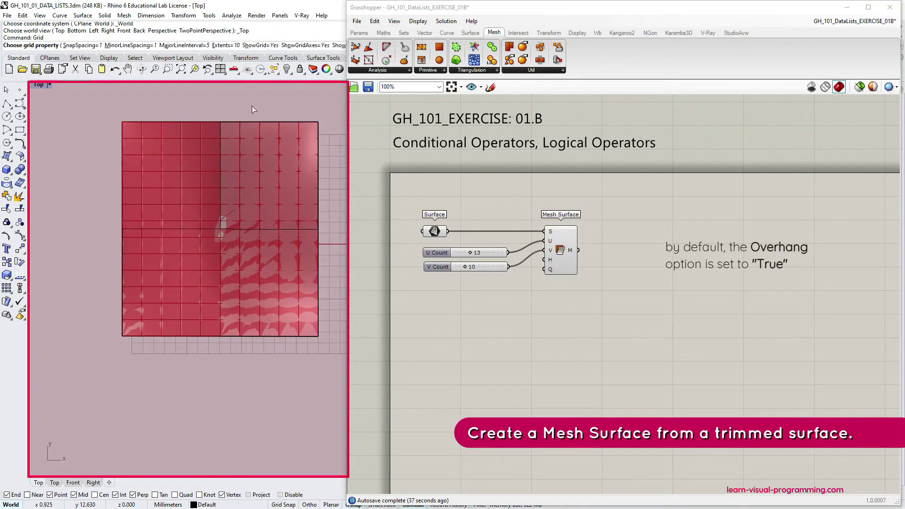
{"action": "left_click", "coordinate": [259, 45]}
{"action": "left_click", "coordinate": [295, 47]}
{"action": "left_click", "coordinate": [859, 86]}
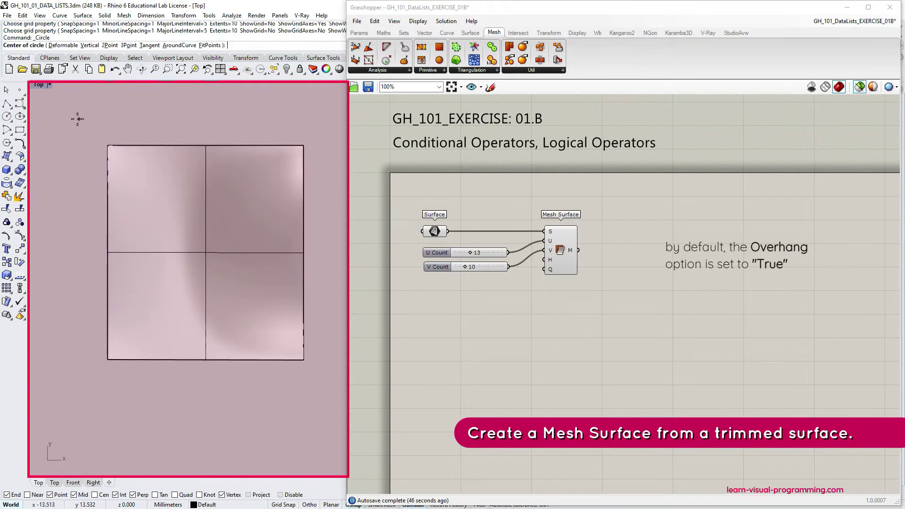
Step: Draw a large circle crossing the surface's lower-right corner and trim away the part of the surface outside it
{"action": "left_click", "coordinate": [312, 266]}
{"action": "type", "text": "trim"}
{"action": "key", "text": "Return"}
{"action": "left_click", "coordinate": [288, 341]}
{"action": "key", "text": "Return"}
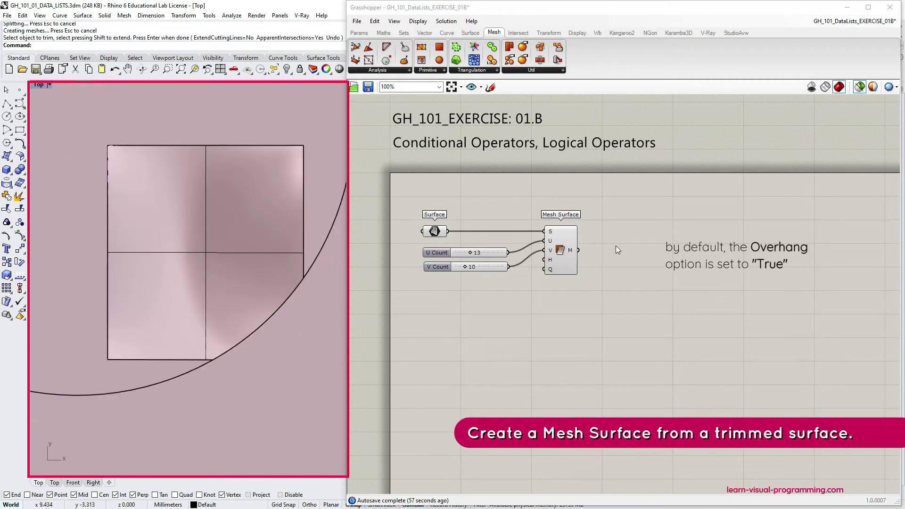
Step: Add a Boolean Toggle set to False and connect it to the Mesh Surface component's Overhang (H) input
{"action": "left_click", "coordinate": [565, 239]}
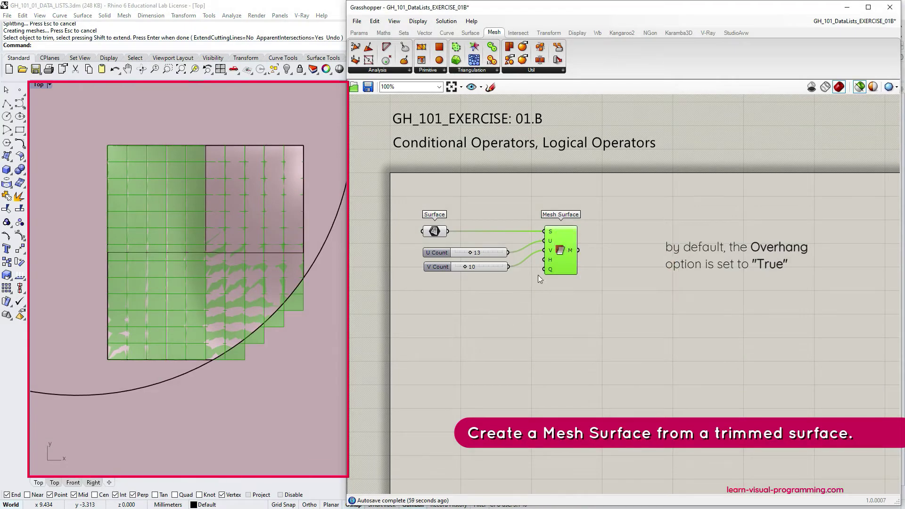
{"action": "mouse_move", "coordinate": [551, 260]}
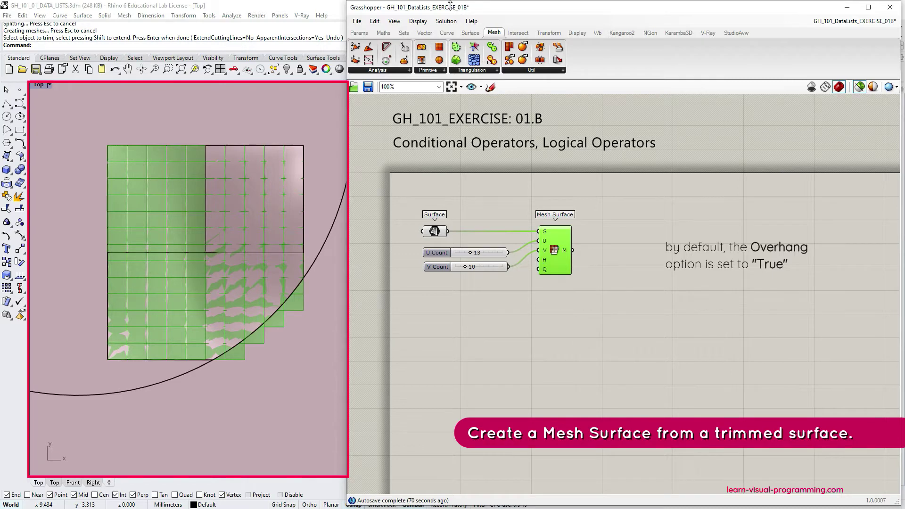
{"action": "left_click", "coordinate": [359, 33]}
{"action": "left_click_drag", "start_coordinate": [495, 46], "coordinate": [539, 270]}
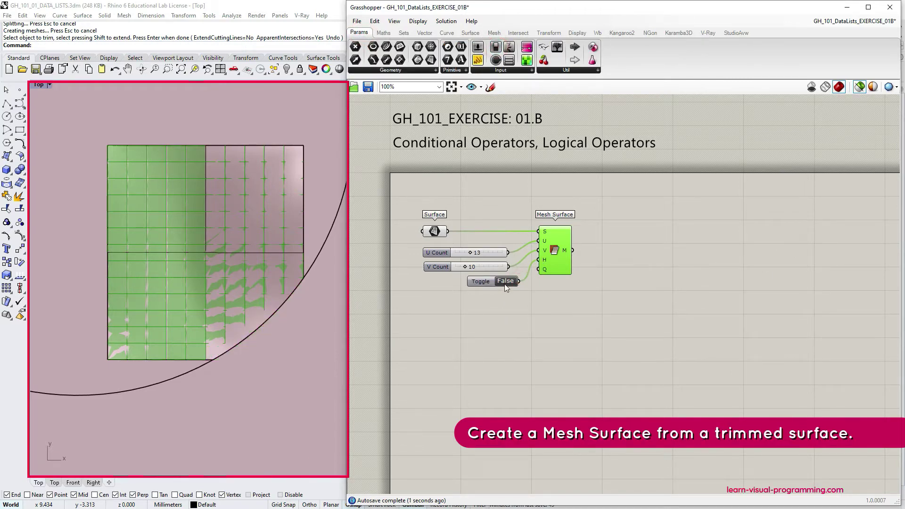
Step: Switch the Top viewport to Wireframe display and flip the Overhang toggle to compare the mesh along the trimmed edge
{"action": "left_click", "coordinate": [49, 85]}
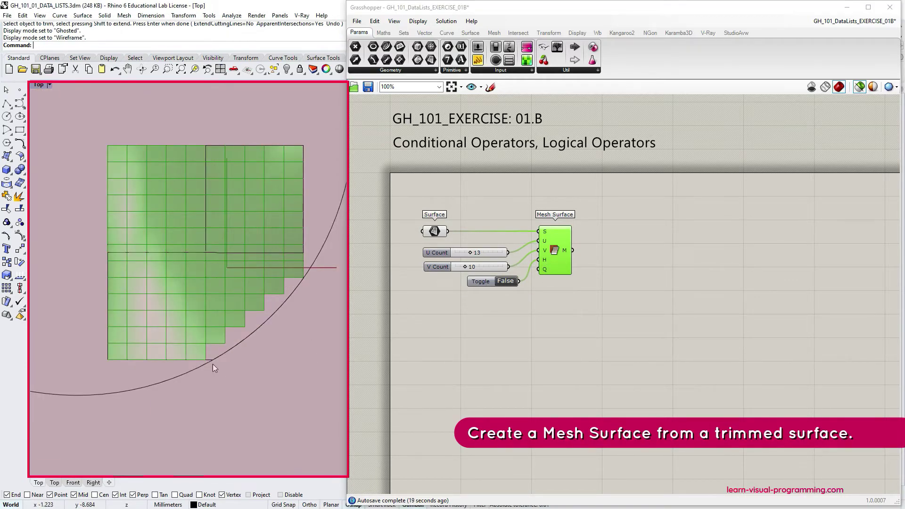
{"action": "double_click", "coordinate": [504, 281]}
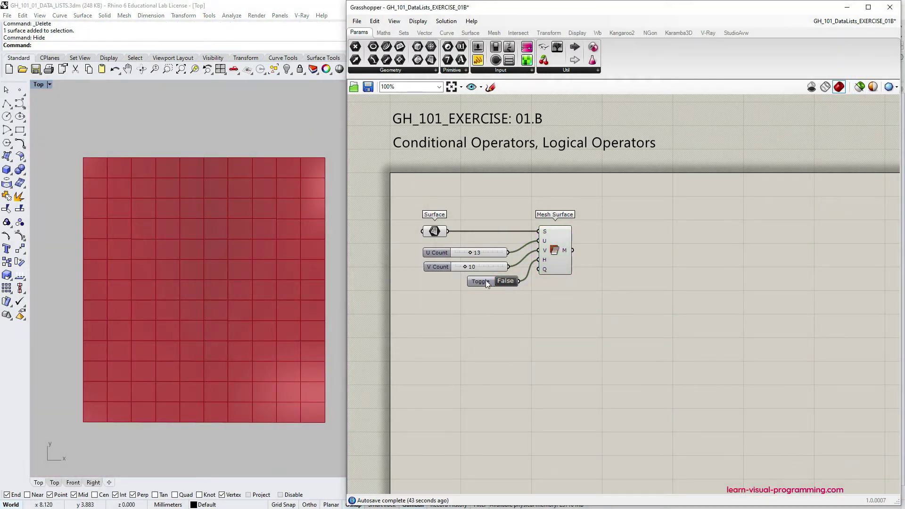
Step: Rewire the Boolean Toggle from the Overhang input to Mesh Surface's Equalize (Q) input and set it to True
{"action": "left_click_drag", "start_coordinate": [486, 281], "coordinate": [473, 282]}
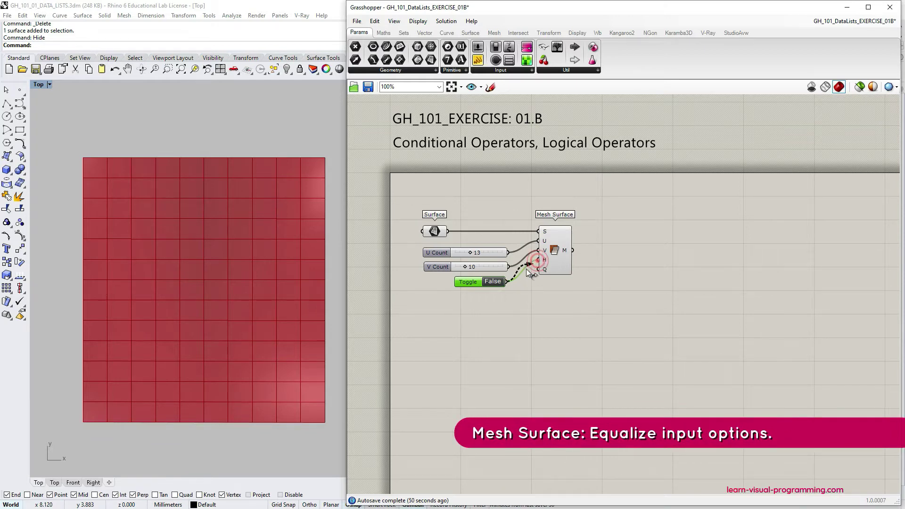
{"action": "mouse_move", "coordinate": [532, 270]}
{"action": "left_mouse_down", "text": "ctrl+shift"}
{"action": "mouse_move", "coordinate": [547, 263]}
{"action": "mouse_move", "coordinate": [529, 273]}
{"action": "mouse_move", "coordinate": [537, 270]}
{"action": "left_mouse_up", "text": "ctrl+shift"}
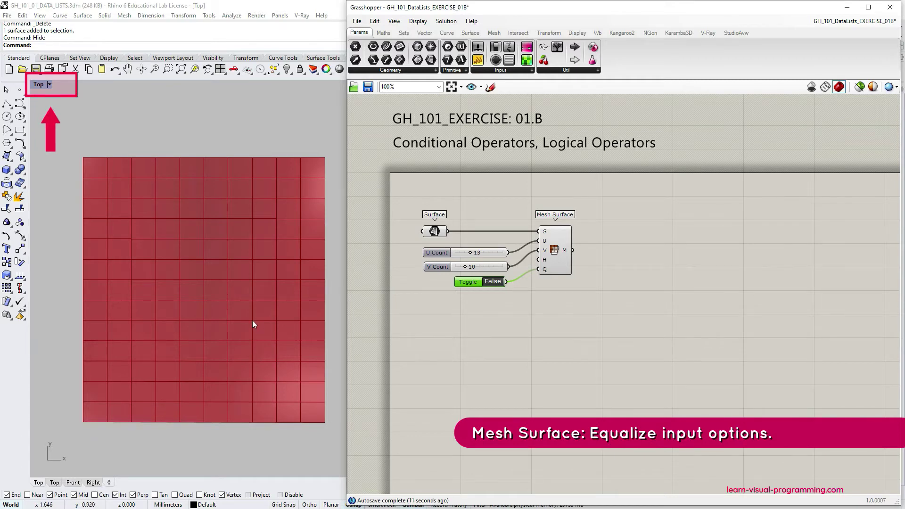
{"action": "right_click_drag", "start_coordinate": [256, 326], "coordinate": [254, 313]}
{"action": "scroll", "coordinate": [231, 270], "scroll_direction": "up", "scroll_amount": 2}
{"action": "right_click_drag", "start_coordinate": [231, 269], "coordinate": [220, 268]}
{"action": "scroll", "coordinate": [220, 269], "scroll_direction": "down", "scroll_amount": 2}
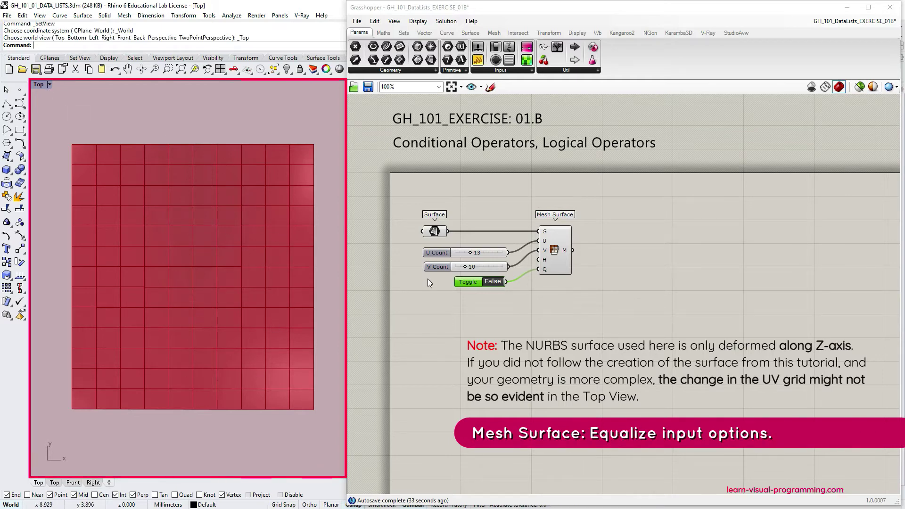
{"action": "double_click", "coordinate": [493, 282]}
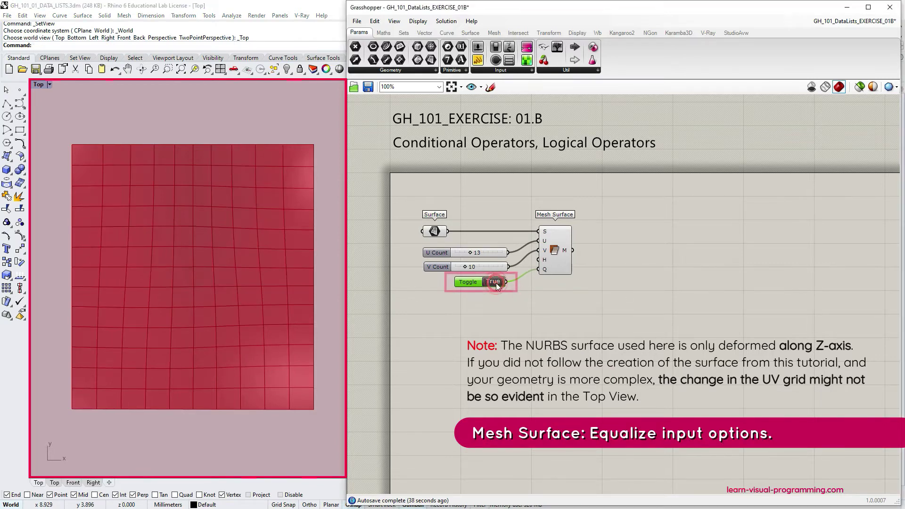
{"action": "left_click", "coordinate": [556, 254]}
{"action": "left_click", "coordinate": [527, 306]}
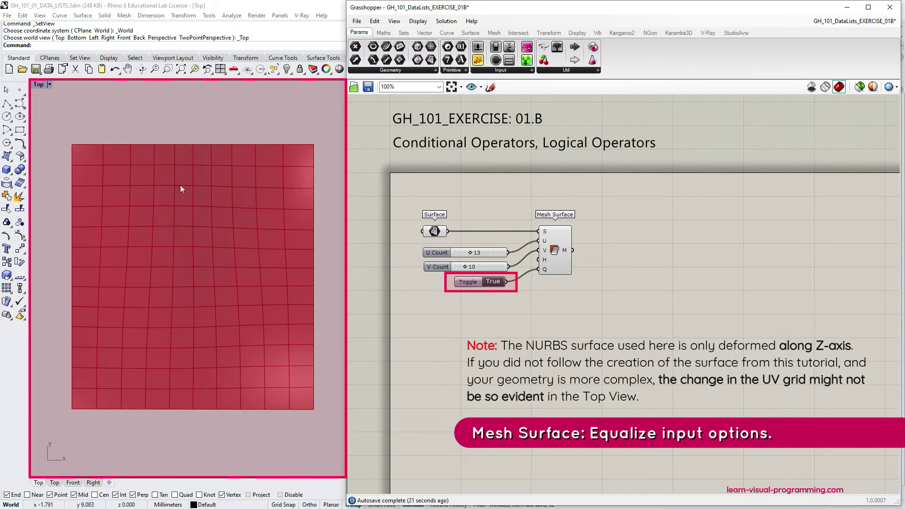
Step: Flip the Equalize toggle to False and back to True in the Top view to compare the mesh grids
{"action": "right_click_drag", "start_coordinate": [216, 260], "coordinate": [251, 240], "text": "ctrl+shift"}
{"action": "type", "text": "top"}
{"action": "key", "text": "Return"}
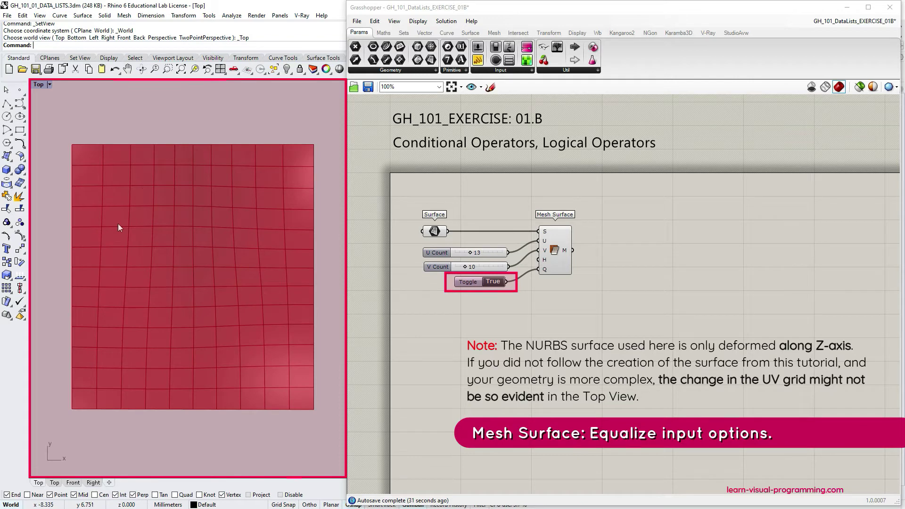
{"action": "left_click", "coordinate": [490, 281]}
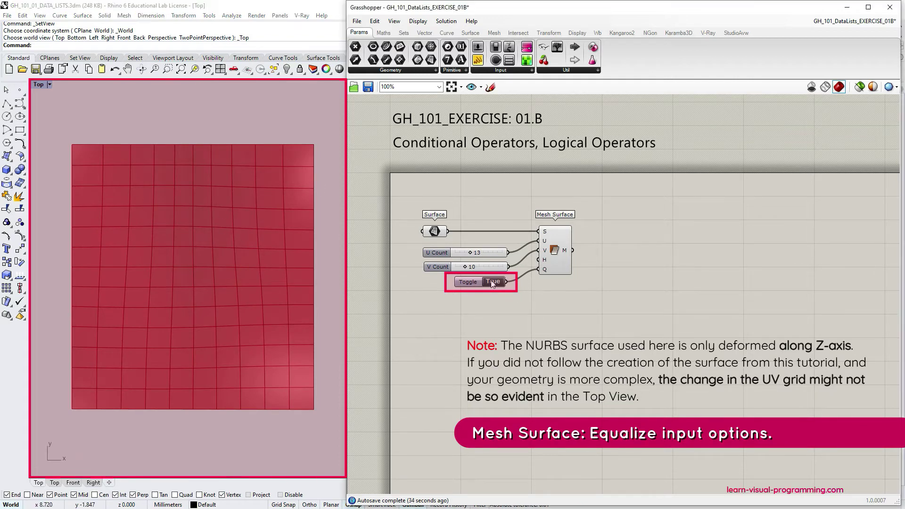
{"action": "left_click", "coordinate": [490, 281]}
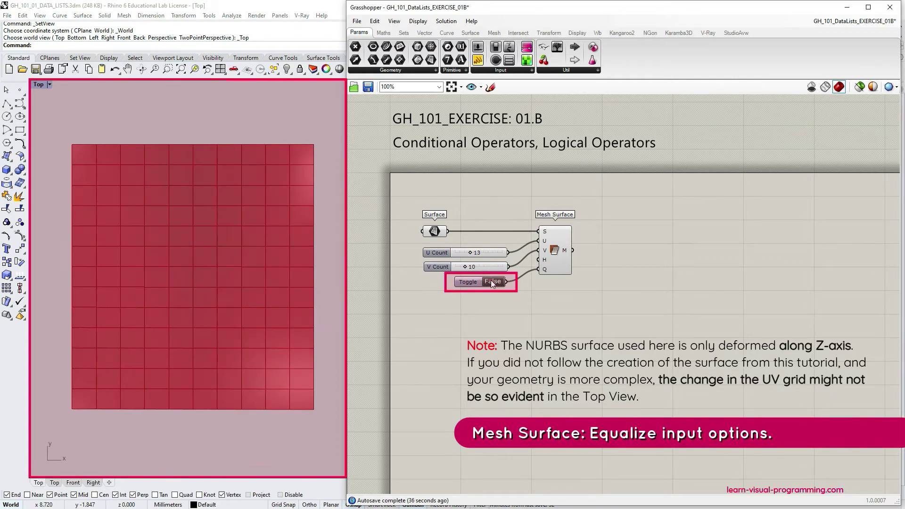
Step: Delete the Boolean Toggle and turn off the preview of the Surface parameter
{"action": "left_click", "coordinate": [468, 282]}
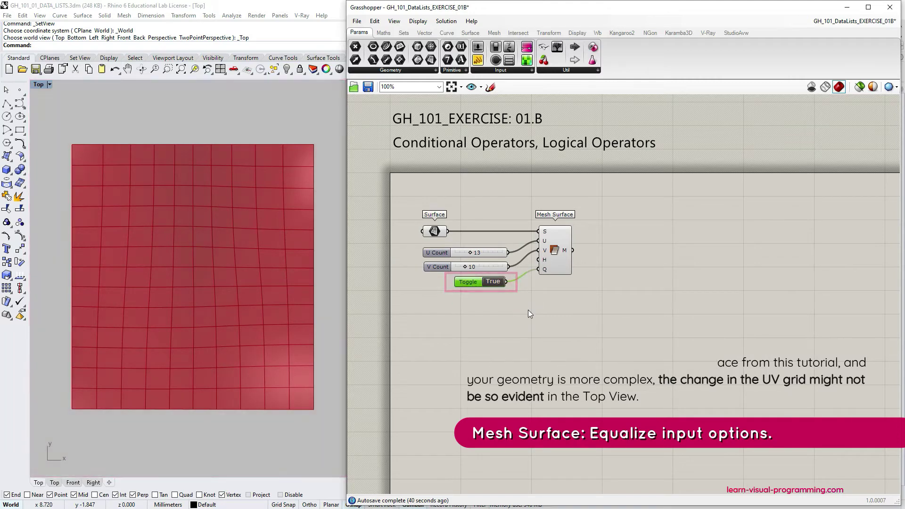
{"action": "key", "text": "Delete"}
{"action": "left_click", "coordinate": [434, 227]}
{"action": "middle_click", "coordinate": [432, 229]}
{"action": "left_click", "coordinate": [463, 202]}
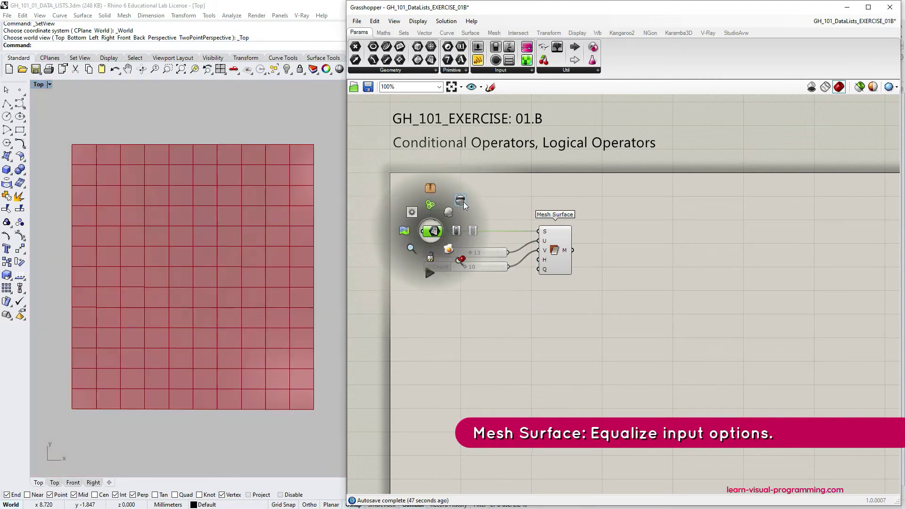
{"action": "left_click", "coordinate": [463, 202]}
Step: Turn the Rhino viewport's grid and grid axes back on and orbit to a perspective angle
{"action": "left_click", "coordinate": [237, 113]}
{"action": "type", "text": "grid"}
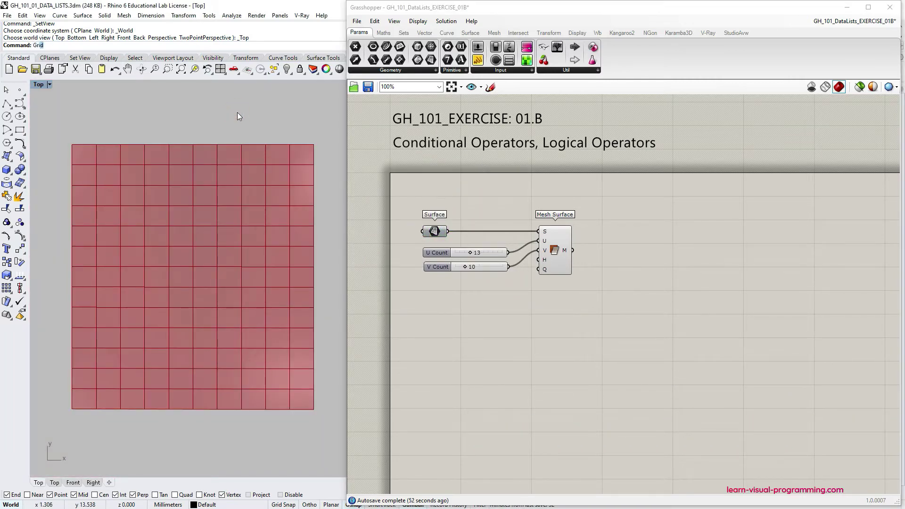
{"action": "key", "text": "Return"}
{"action": "left_click", "coordinate": [259, 45]}
{"action": "left_click", "coordinate": [295, 46]}
{"action": "right_click_drag", "start_coordinate": [196, 183], "coordinate": [182, 266], "text": "ctrl+shift"}
Step: Move Mesh Surface closer to its inputs and connect its mesh output to a new Deconstruct Mesh component
{"action": "left_click_drag", "start_coordinate": [560, 248], "coordinate": [550, 248]}
{"action": "left_click", "coordinate": [579, 244]}
{"action": "right_click_drag", "start_coordinate": [283, 191], "coordinate": [294, 184], "text": "ctrl+shift"}
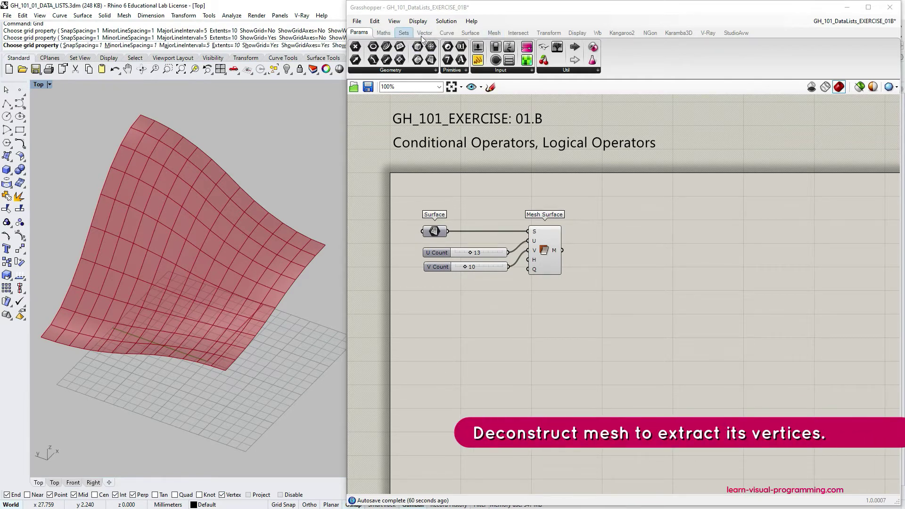
{"action": "left_click", "coordinate": [499, 34]}
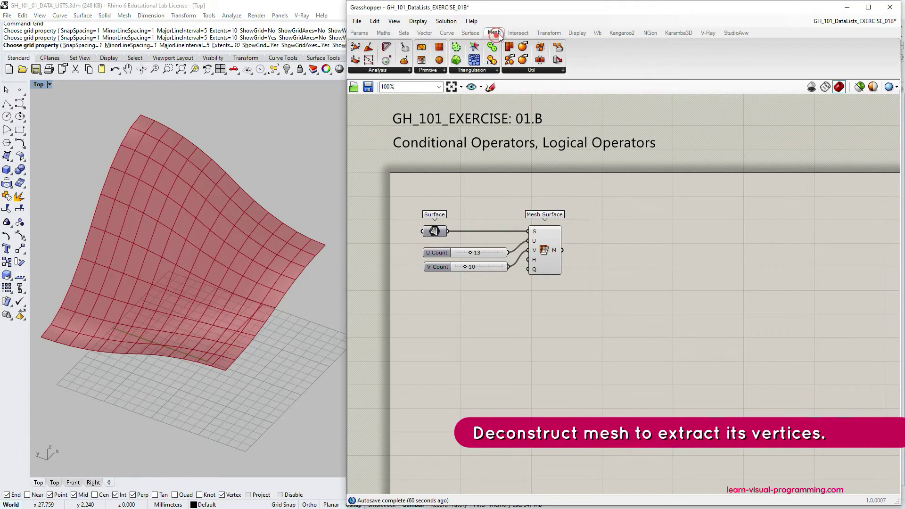
{"action": "left_click", "coordinate": [392, 70]}
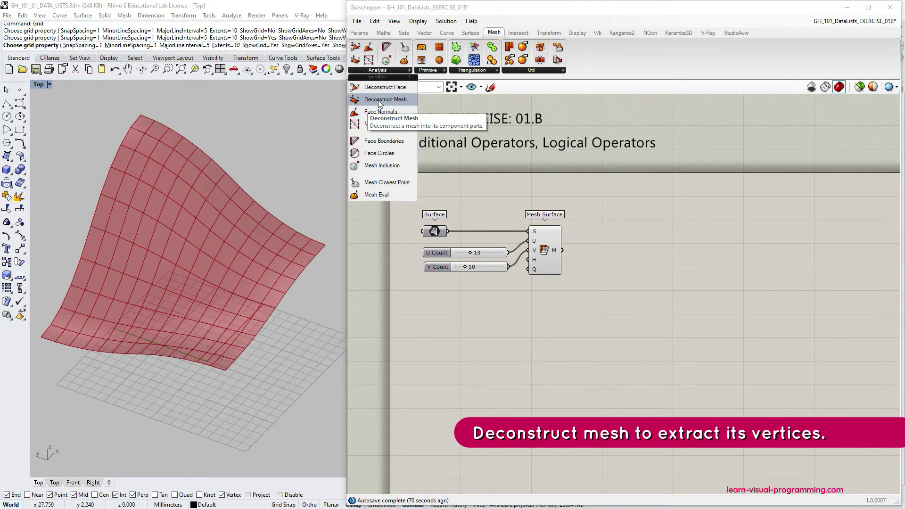
{"action": "left_click_drag", "start_coordinate": [374, 104], "coordinate": [587, 258]}
{"action": "left_click", "coordinate": [614, 312]}
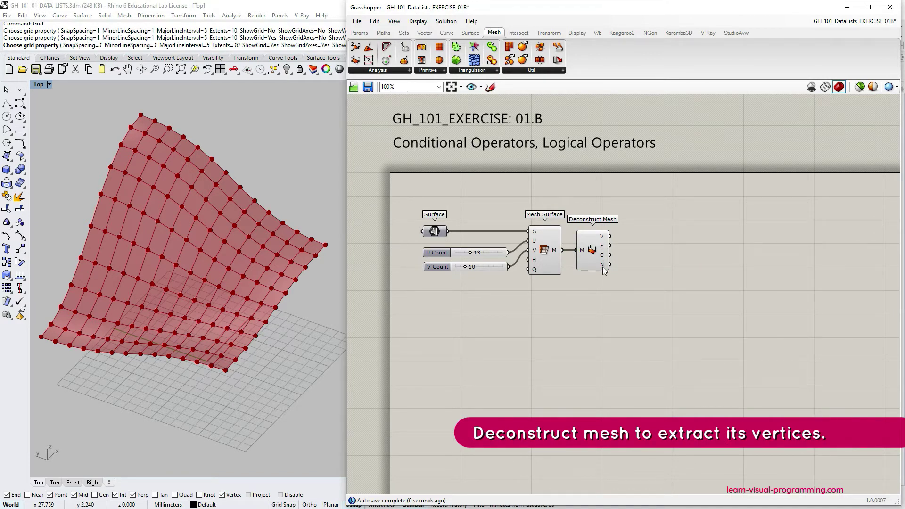
Step: View the preview point flavour options available for Grasshopper's point display
{"action": "left_click", "coordinate": [627, 313]}
{"action": "left_click", "coordinate": [418, 21]}
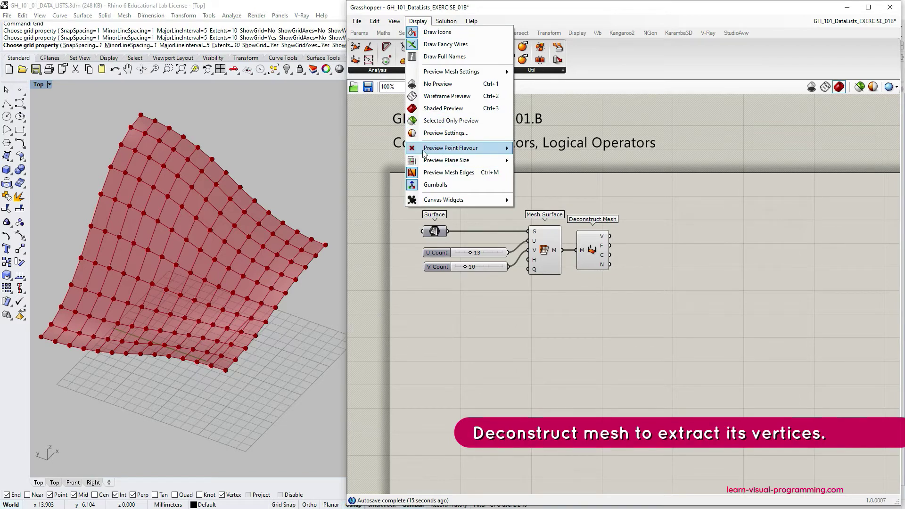
{"action": "mouse_move", "coordinate": [422, 152]}
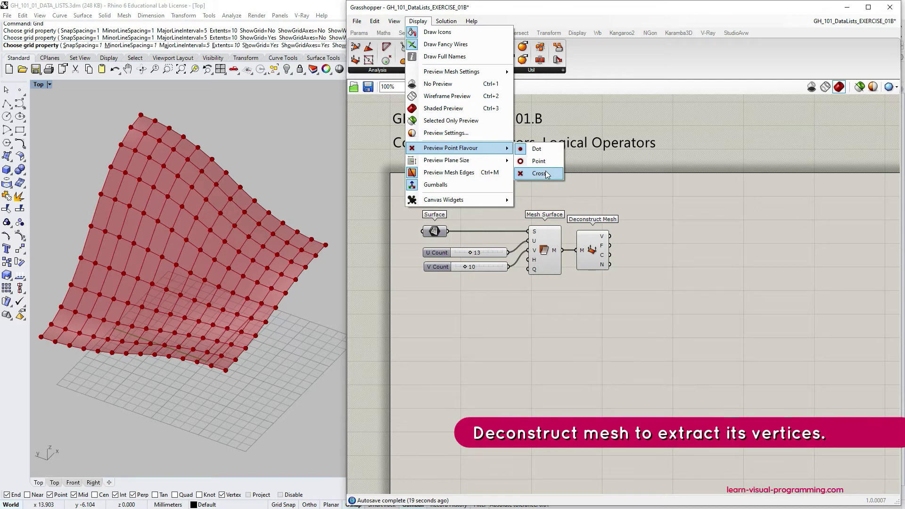
{"action": "left_click", "coordinate": [652, 239]}
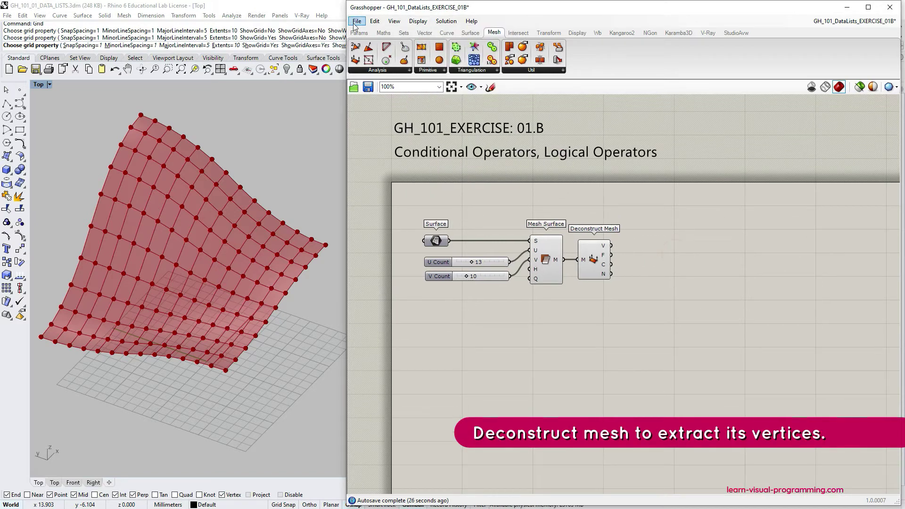
Step: Add a Param Viewer and connect it to Deconstruct Mesh's vertices (V) output
{"action": "left_click", "coordinate": [357, 32]}
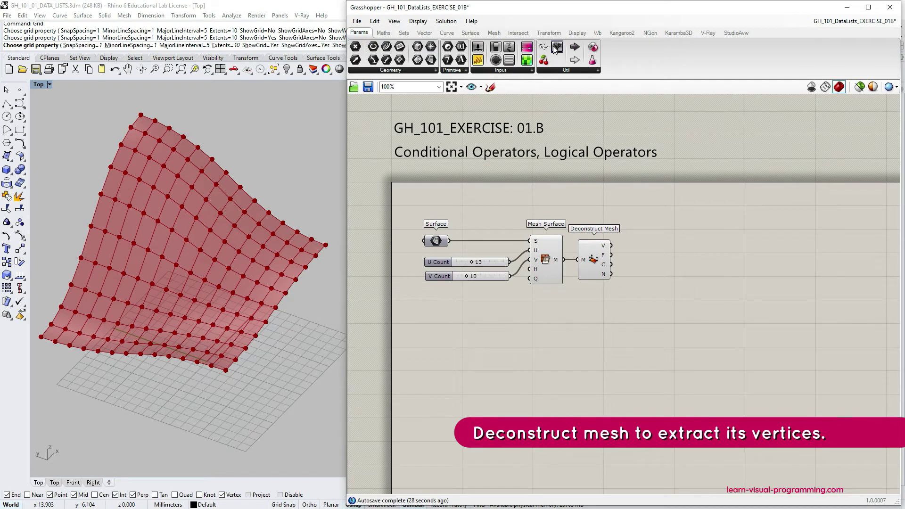
{"action": "left_click_drag", "start_coordinate": [555, 49], "coordinate": [672, 248]}
{"action": "left_click_drag", "start_coordinate": [611, 246], "coordinate": [659, 247]}
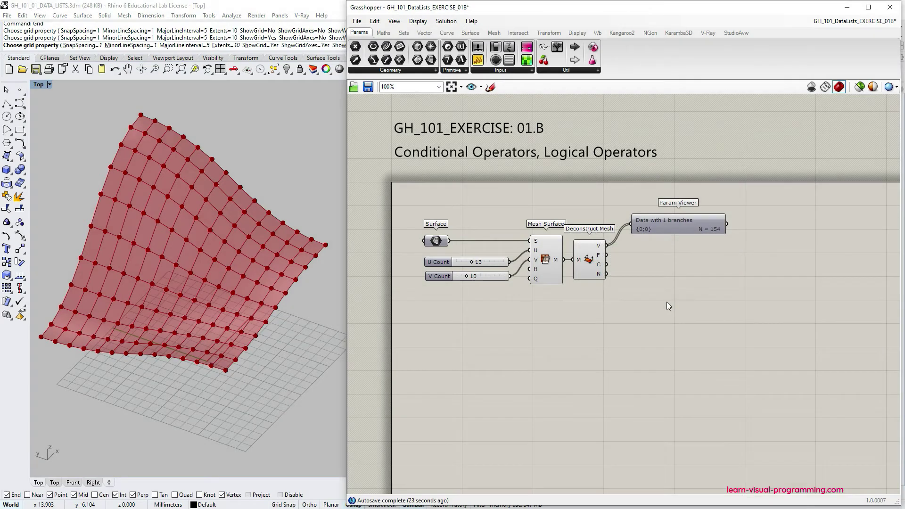
Step: Add a point Deconstruct component and feed it the mesh vertices (V) to extract their coordinates
{"action": "left_click", "coordinate": [424, 32]}
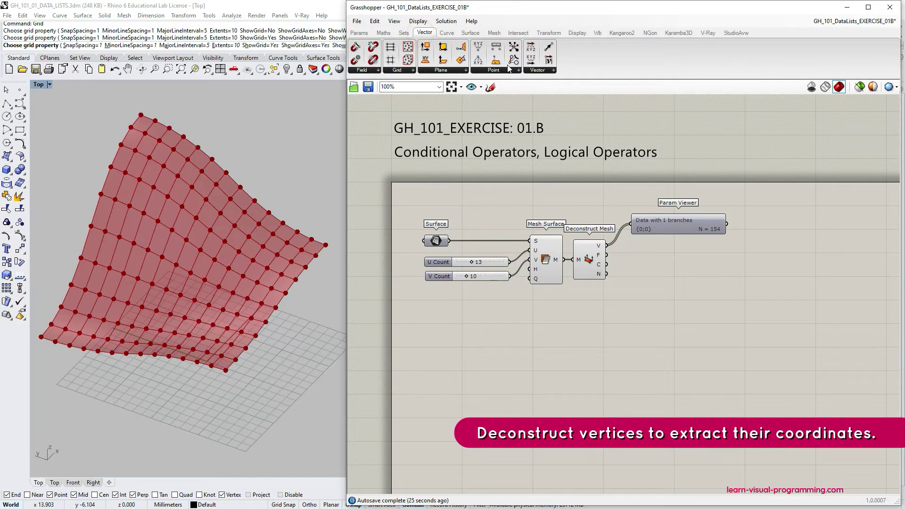
{"action": "left_click_drag", "start_coordinate": [478, 53], "coordinate": [649, 327]}
{"action": "left_click_drag", "start_coordinate": [606, 246], "coordinate": [646, 338]}
Step: Group the Surface parameter, the count sliders, Mesh Surface and Deconstruct Mesh
{"action": "left_click_drag", "start_coordinate": [399, 200], "coordinate": [621, 309]}
{"action": "middle_click", "coordinate": [547, 239]}
{"action": "left_click", "coordinate": [550, 225]}
{"action": "right_click_drag", "start_coordinate": [688, 365], "coordinate": [664, 347]}
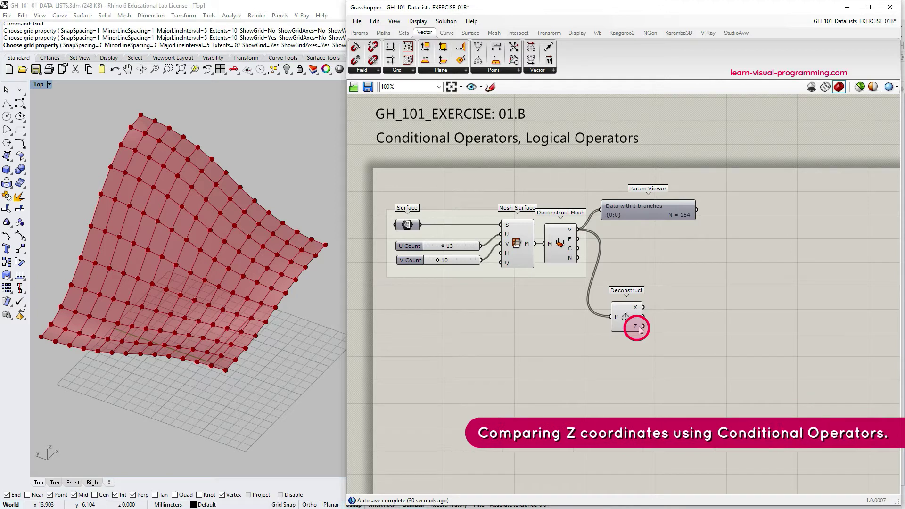
Step: Add a Smaller Than component and connect the vertices' Z coordinates to its A input
{"action": "left_click", "coordinate": [383, 33]}
{"action": "left_click", "coordinate": [437, 71]}
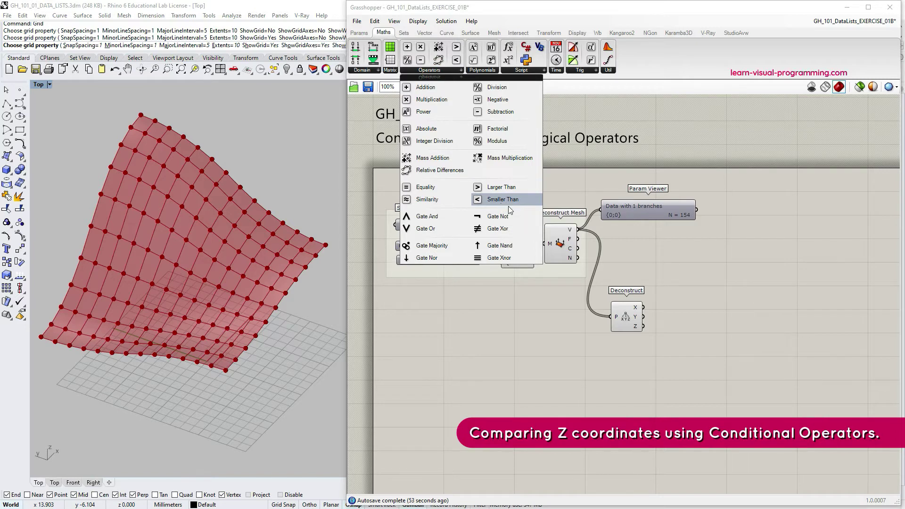
{"action": "left_click_drag", "start_coordinate": [502, 200], "coordinate": [674, 359]}
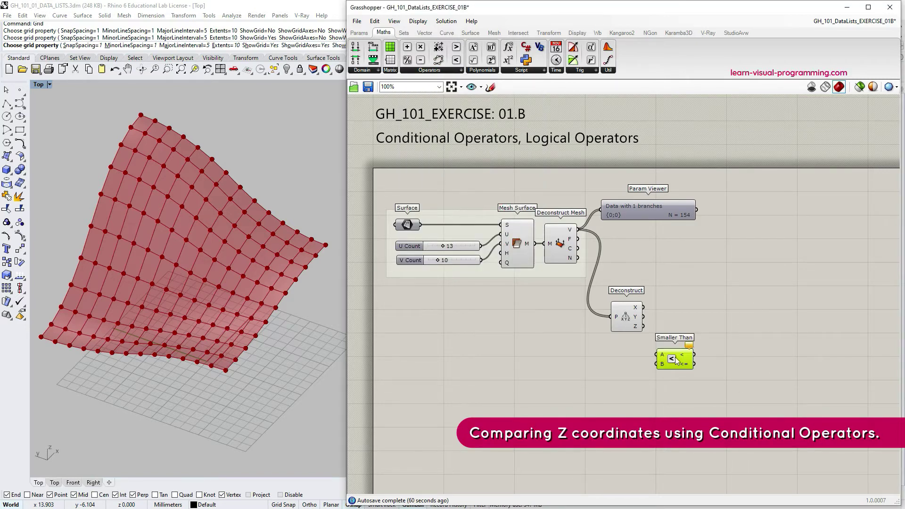
{"action": "left_click_drag", "start_coordinate": [642, 326], "coordinate": [677, 360]}
{"action": "left_click", "coordinate": [658, 406]}
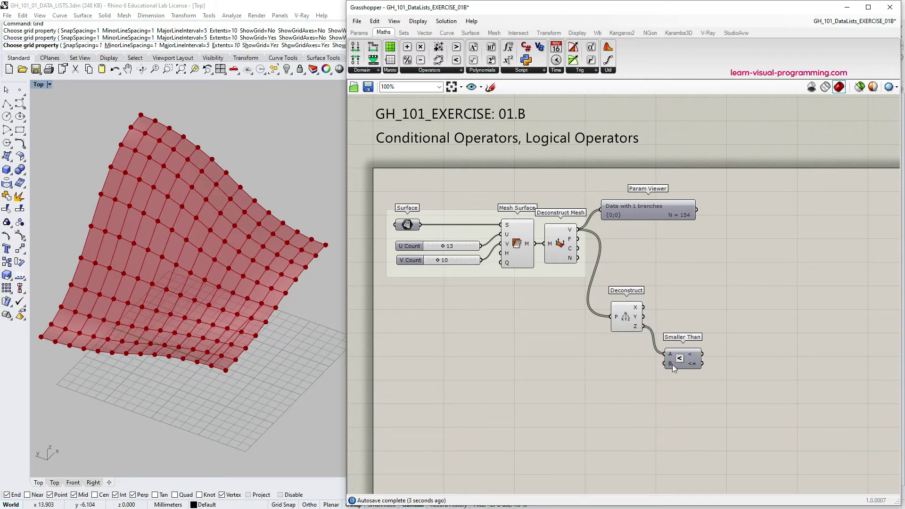
{"action": "mouse_move", "coordinate": [673, 370]}
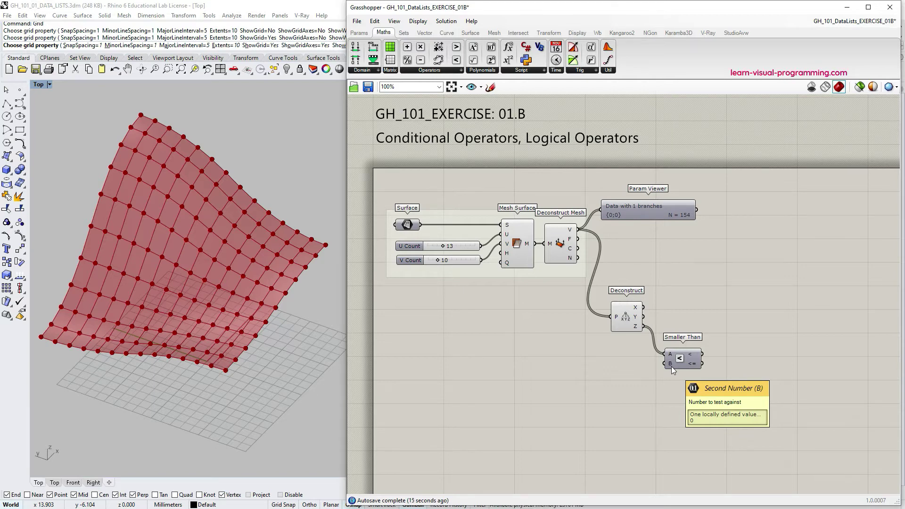
Step: Add a Bounds component above Smaller Than and connect the vertices' Z coordinates to its N input
{"action": "right_click_drag", "start_coordinate": [246, 335], "coordinate": [249, 299], "text": "ctrl+shift"}
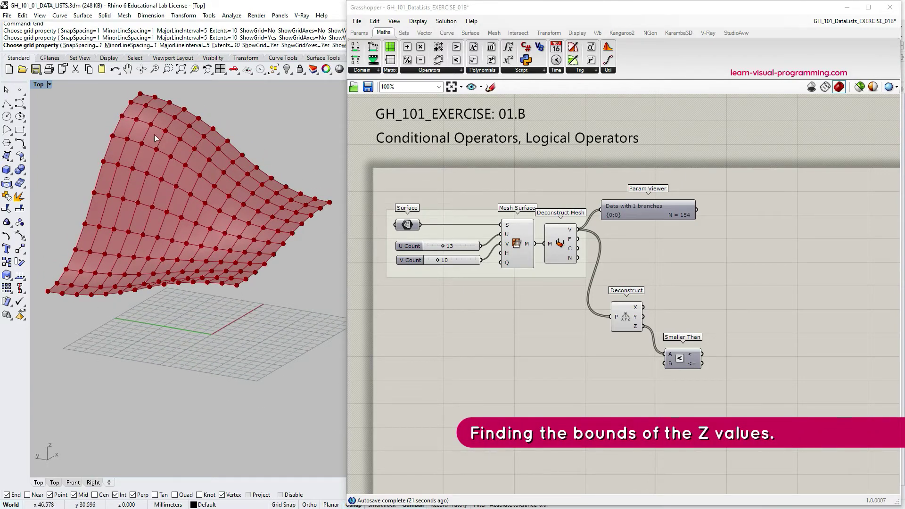
{"action": "right_click_drag", "start_coordinate": [245, 292], "coordinate": [290, 326]}
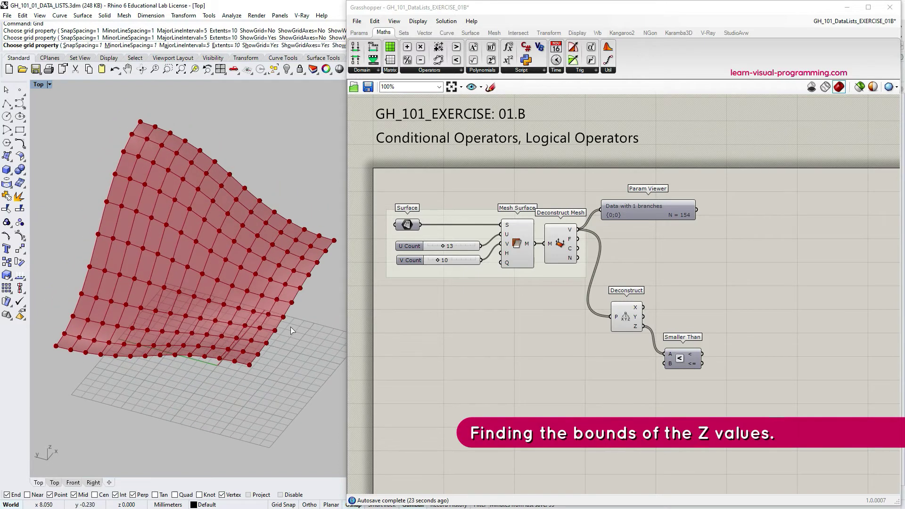
{"action": "left_click", "coordinate": [585, 376]}
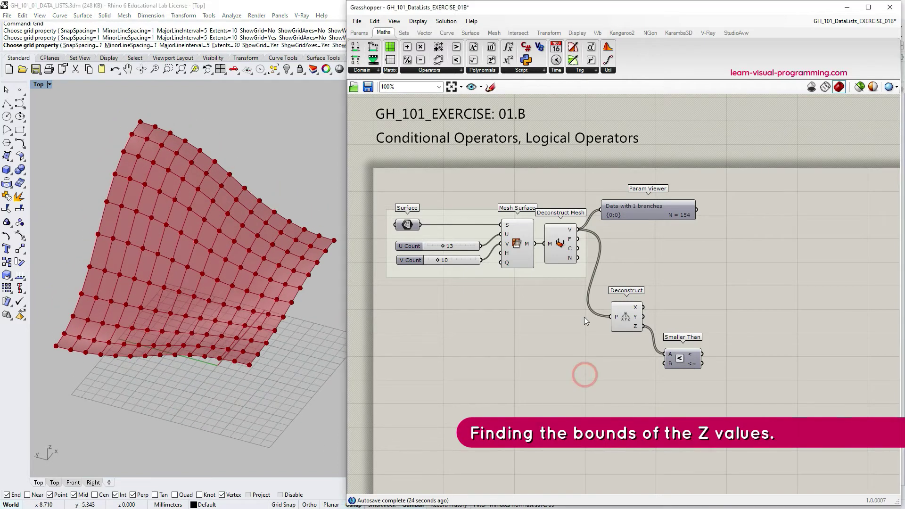
{"action": "left_click", "coordinate": [377, 71]}
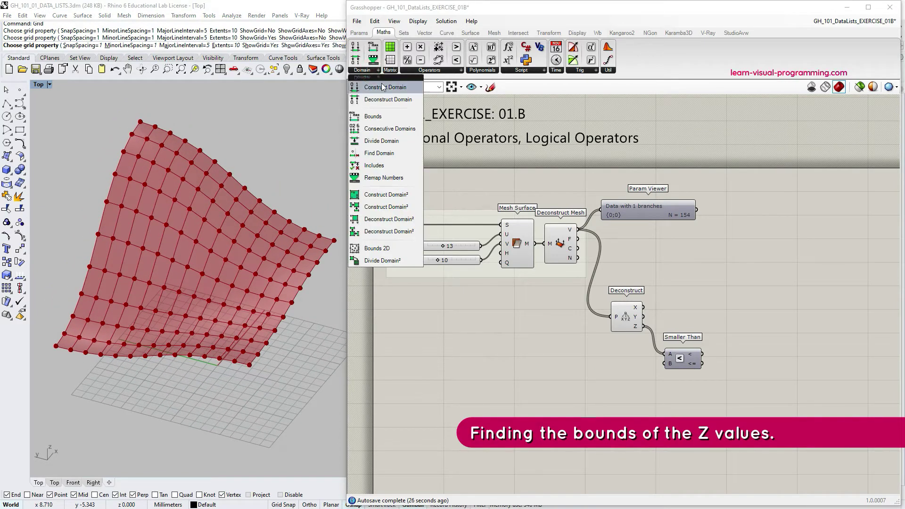
{"action": "left_click", "coordinate": [372, 118]}
{"action": "left_click", "coordinate": [689, 304]}
{"action": "left_click_drag", "start_coordinate": [644, 327], "coordinate": [715, 321]}
Step: Attach a Panel to the Bounds output, shrink it to a single line, and move Smaller Than further down
{"action": "left_click", "coordinate": [362, 33]}
{"action": "left_click", "coordinate": [478, 60]}
{"action": "left_click", "coordinate": [752, 320]}
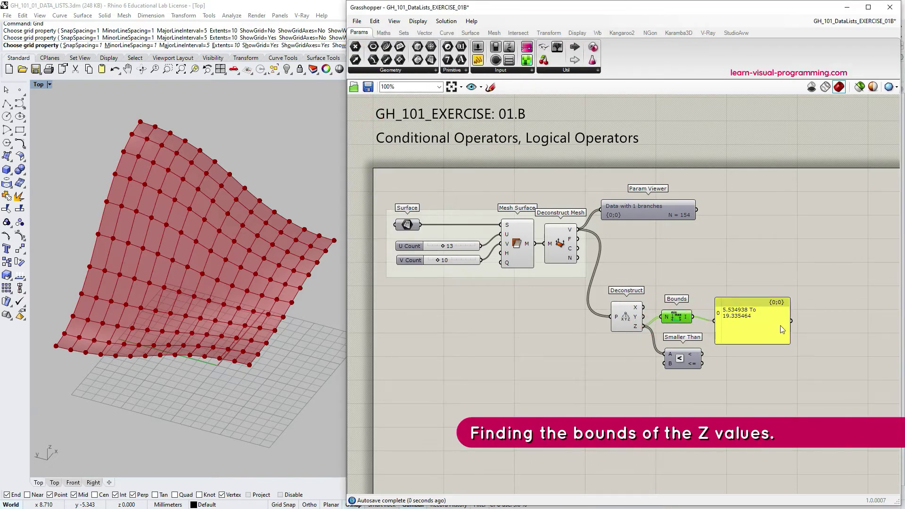
{"action": "left_click_drag", "start_coordinate": [792, 332], "coordinate": [813, 323]}
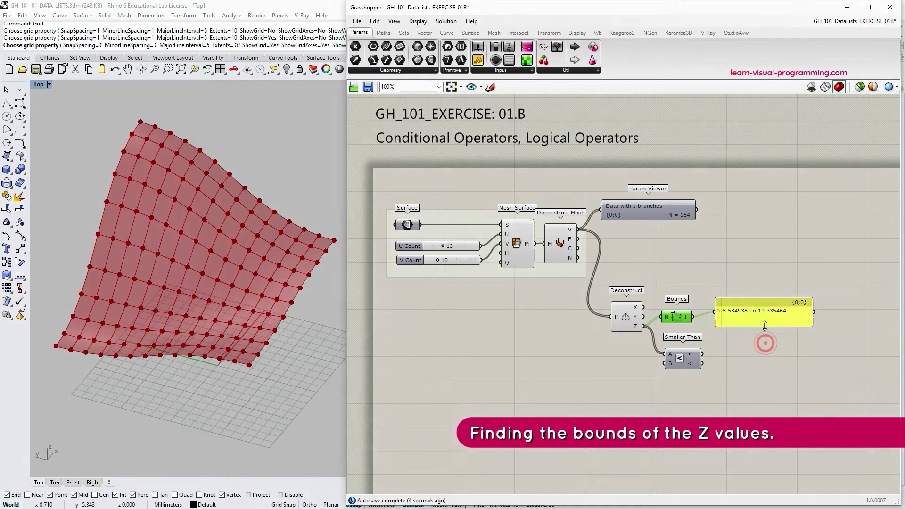
{"action": "left_click_drag", "start_coordinate": [685, 359], "coordinate": [680, 376]}
{"action": "left_click", "coordinate": [707, 351]}
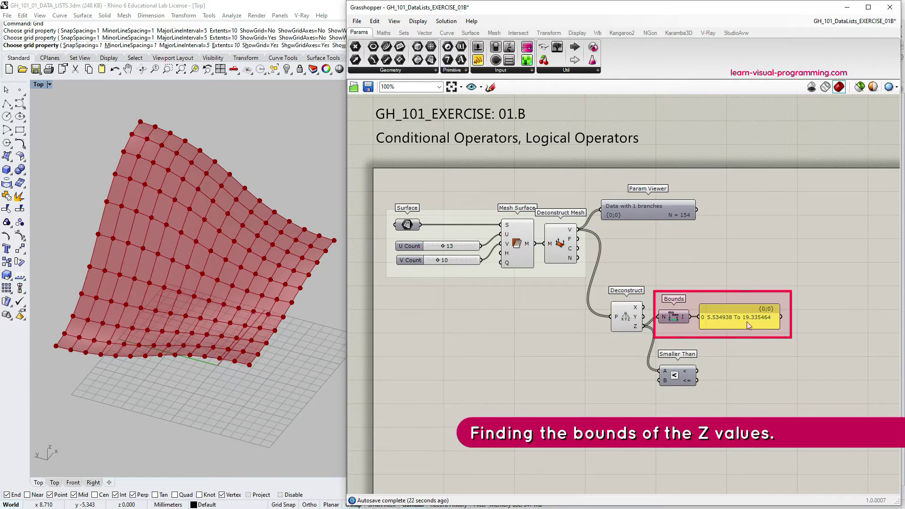
Step: Add a number slider ranging from 5.5 to 19.5 and connect it to the Smaller Than B input
{"action": "double_click", "coordinate": [594, 386]}
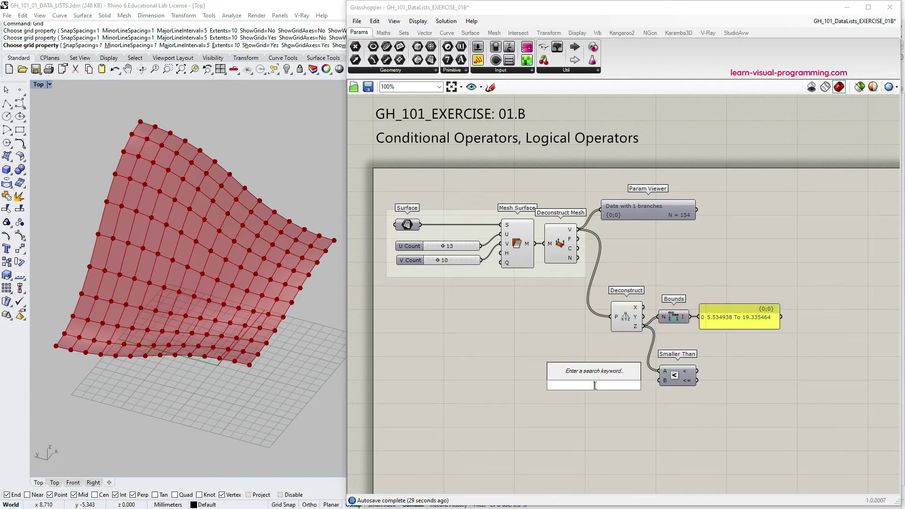
{"action": "type", "text": "5."}
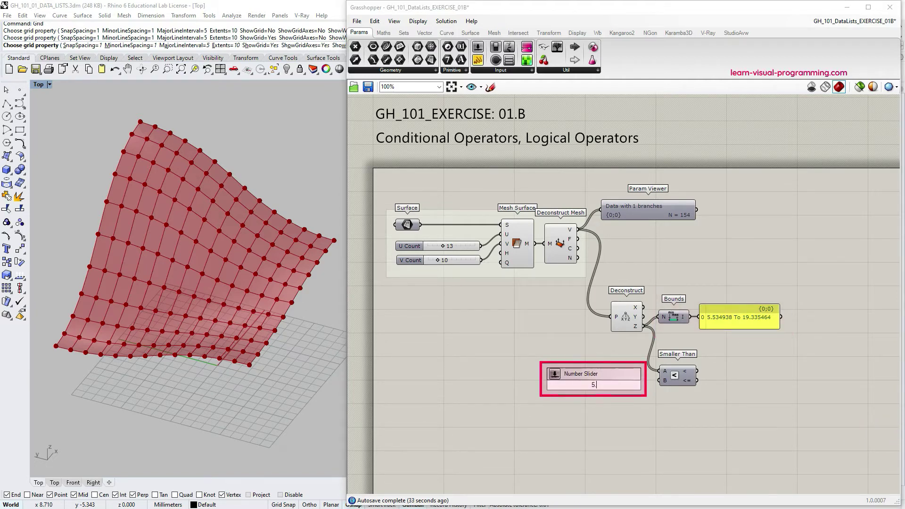
{"action": "type", "text": "5 < 19"}
{"action": "key", "text": "Return"}
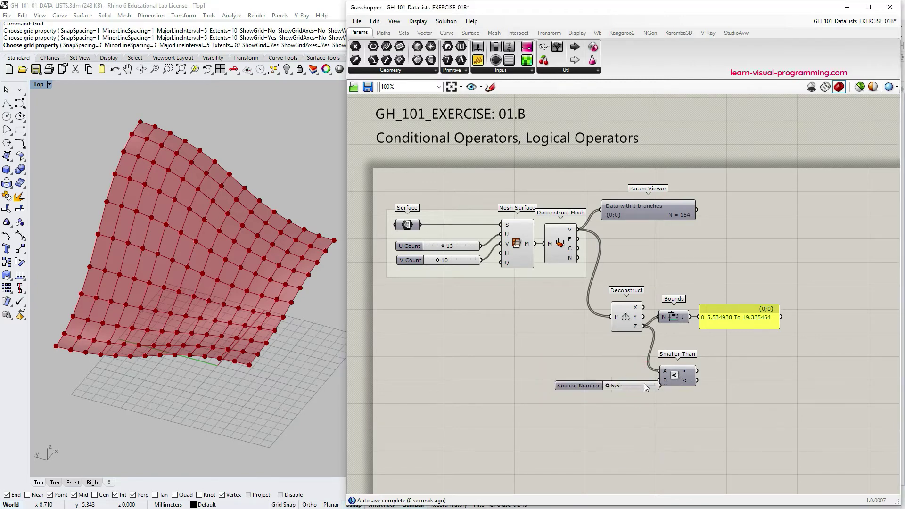
{"action": "left_click", "coordinate": [635, 384]}
Step: Attach a Panel to the Smaller Than < output and set the Second Number slider to 9.0
{"action": "left_click_drag", "start_coordinate": [495, 47], "coordinate": [736, 391]}
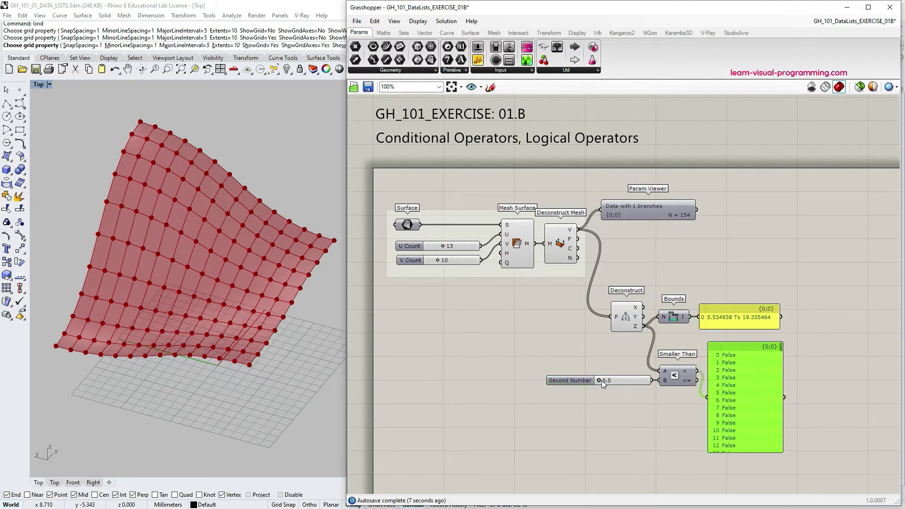
{"action": "left_click_drag", "start_coordinate": [601, 381], "coordinate": [618, 381]}
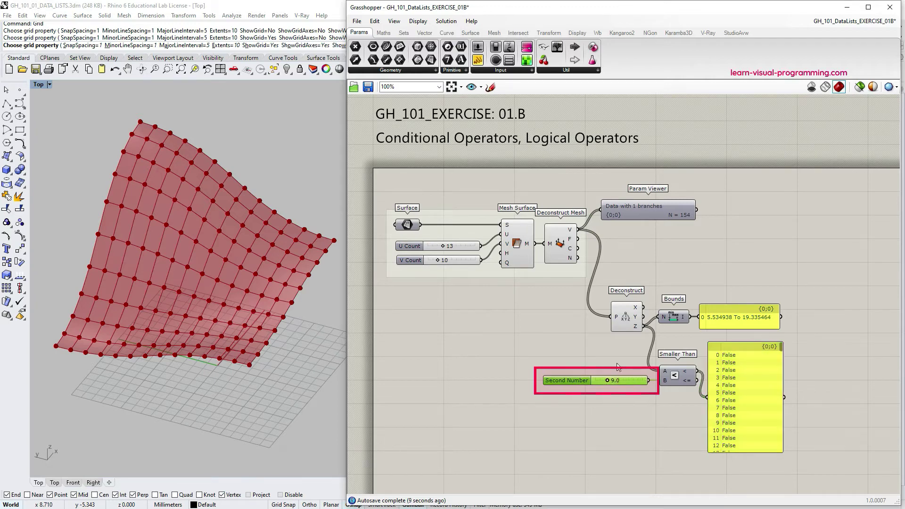
{"action": "left_click", "coordinate": [738, 413]}
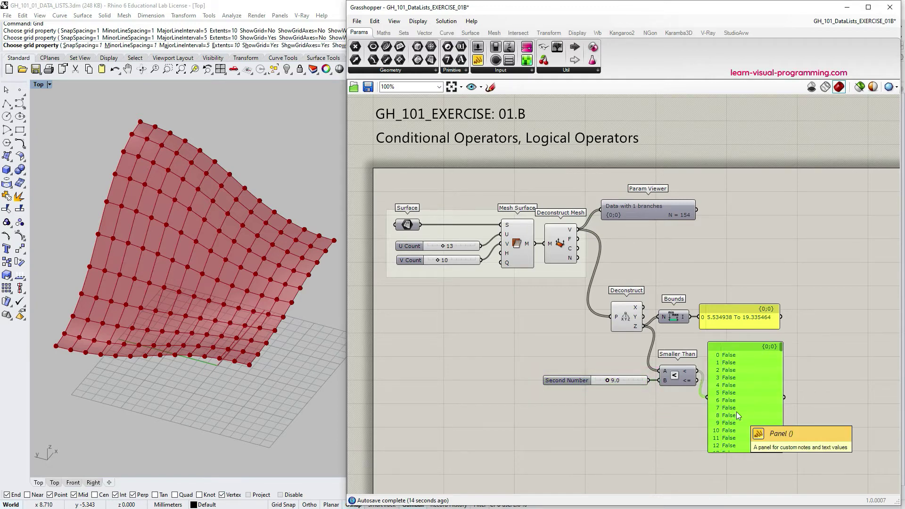
{"action": "left_click_drag", "start_coordinate": [747, 396], "coordinate": [754, 406]}
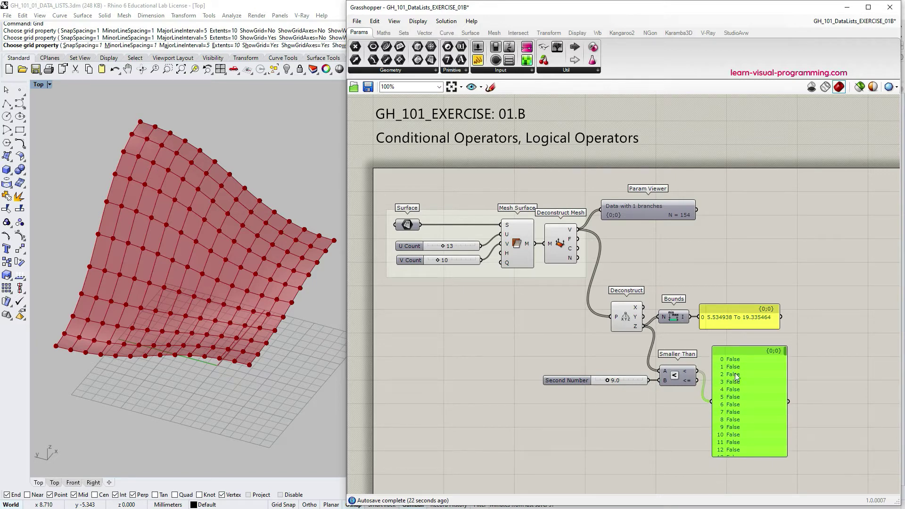
Step: Add a Cull Pattern component, with the mesh vertices as its L input and the Smaller Than < output as its P input
{"action": "left_click", "coordinate": [404, 33]}
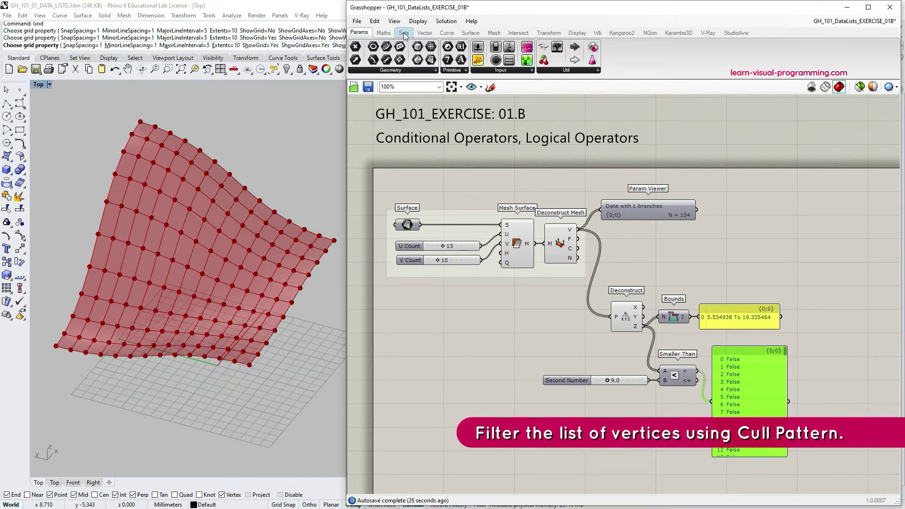
{"action": "left_click", "coordinate": [438, 69]}
{"action": "left_click_drag", "start_coordinate": [454, 89], "coordinate": [811, 275]}
{"action": "left_click_drag", "start_coordinate": [578, 230], "coordinate": [844, 235]}
{"action": "left_click_drag", "start_coordinate": [698, 371], "coordinate": [834, 239]}
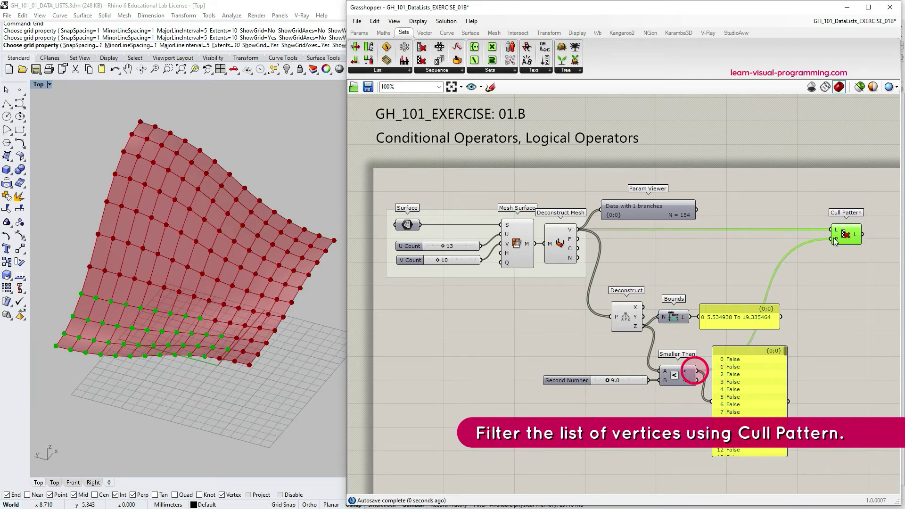
{"action": "left_click", "coordinate": [830, 287]}
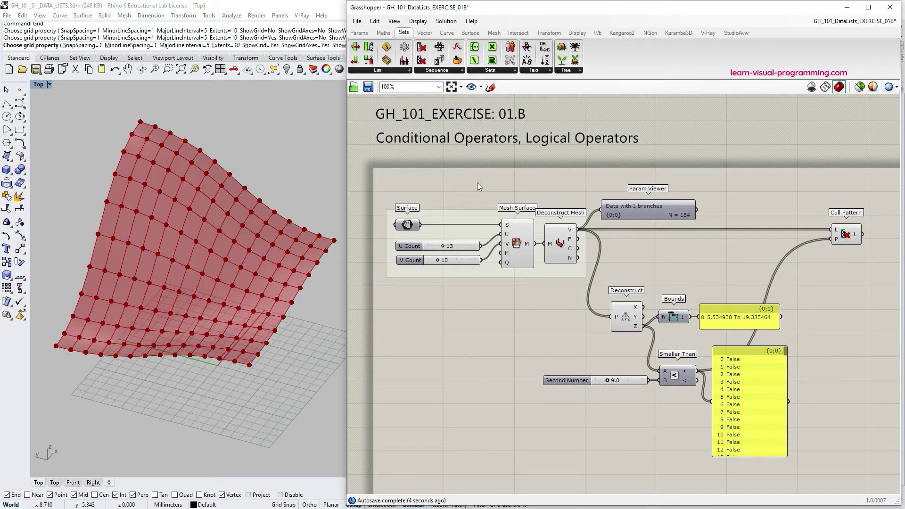
Step: Turn off the preview of the Surface, Mesh Surface and Deconstruct Mesh components
{"action": "left_click_drag", "start_coordinate": [357, 181], "coordinate": [594, 297]}
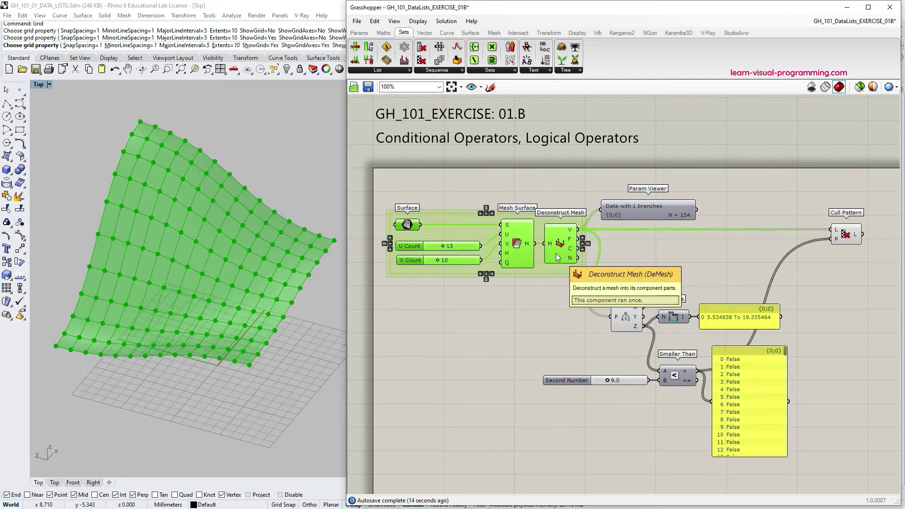
{"action": "key", "text": "space"}
{"action": "left_click", "coordinate": [590, 222]}
{"action": "left_click", "coordinate": [503, 322]}
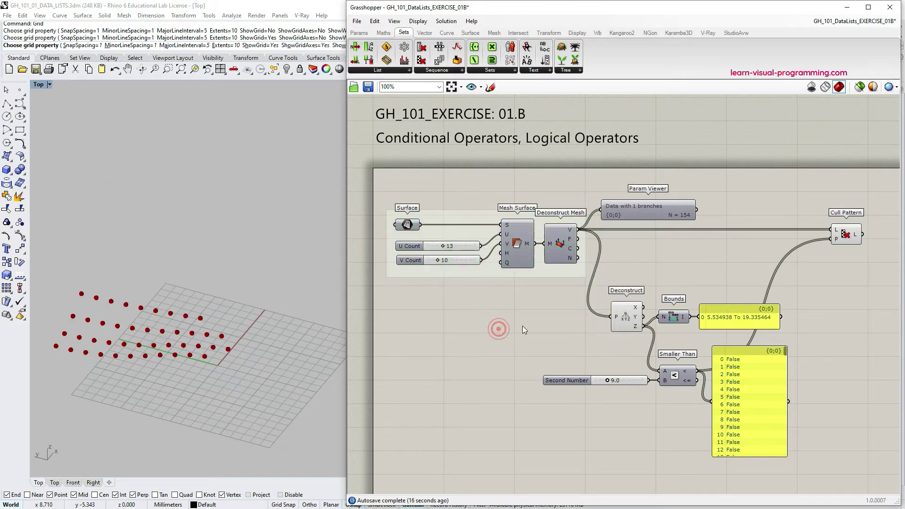
Step: Move Cull Pattern farther from the other components and delete the Panel showing the Smaller Than results
{"action": "right_click_drag", "start_coordinate": [810, 282], "coordinate": [771, 280]}
{"action": "left_click", "coordinate": [857, 234]}
{"action": "left_click", "coordinate": [459, 373]}
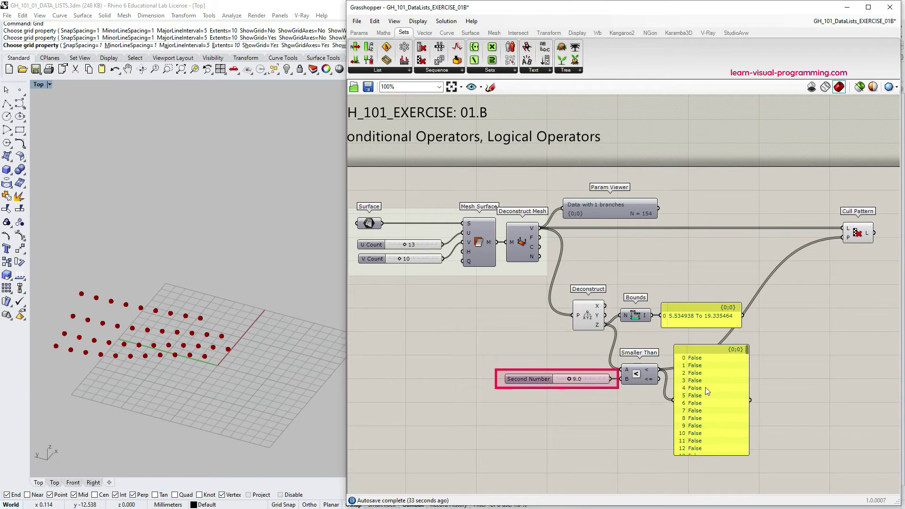
{"action": "left_click", "coordinate": [707, 390]}
{"action": "key", "text": "Delete"}
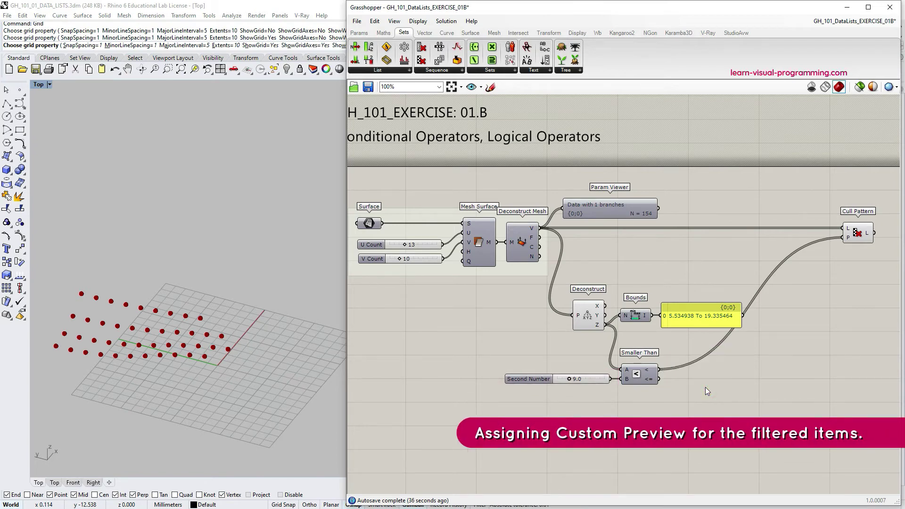
Step: Add a Custom Preview component beside Cull Pattern and connect the culled vertices to its G input
{"action": "scroll", "coordinate": [792, 261], "scroll_direction": "down", "scroll_amount": 3}
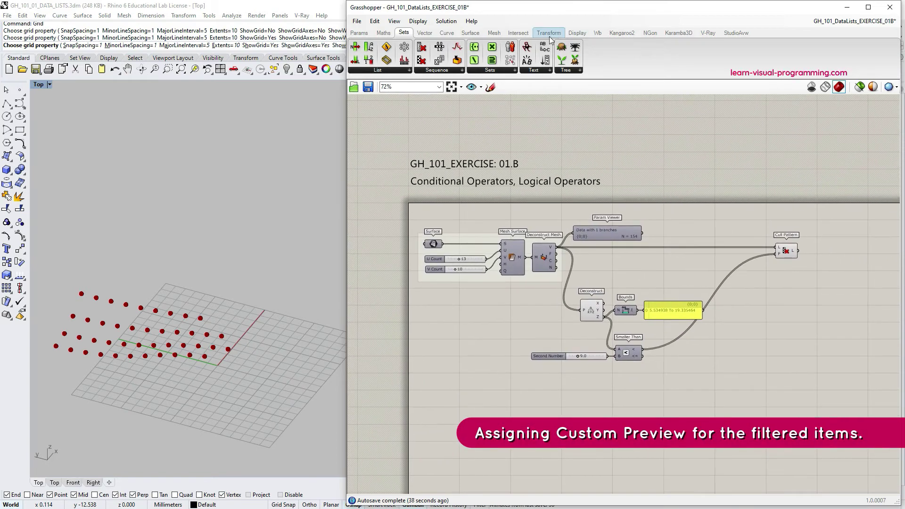
{"action": "left_click", "coordinate": [576, 32]}
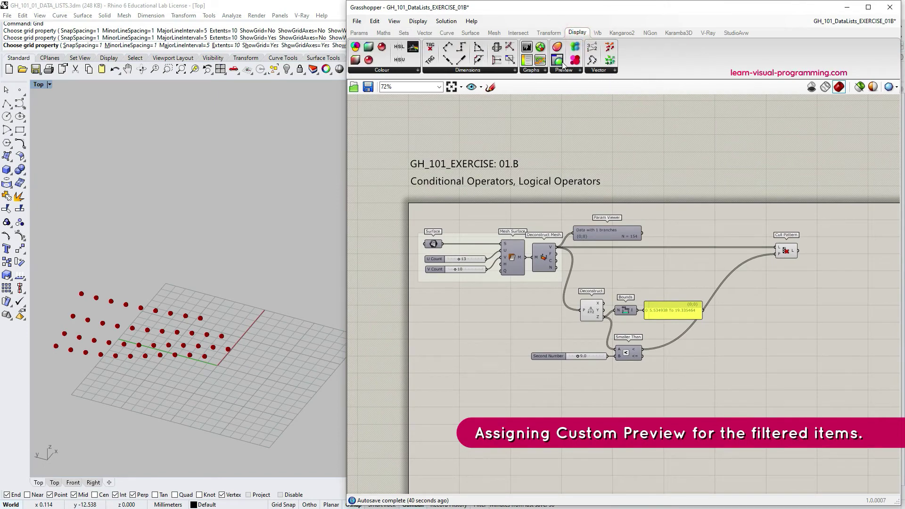
{"action": "left_click_drag", "start_coordinate": [562, 65], "coordinate": [826, 254]}
{"action": "right_click_drag", "start_coordinate": [827, 255], "coordinate": [785, 264]}
{"action": "scroll", "coordinate": [785, 261], "scroll_direction": "up", "scroll_amount": 3}
{"action": "left_click_drag", "start_coordinate": [747, 259], "coordinate": [777, 254]}
{"action": "left_click_drag", "start_coordinate": [792, 260], "coordinate": [781, 263]}
Step: Add a purple Colour Swatch below Cull Pattern and connect it to the Custom Preview M input
{"action": "double_click", "coordinate": [741, 312]}
{"action": "type", "text": "swat"}
{"action": "key", "text": "Return"}
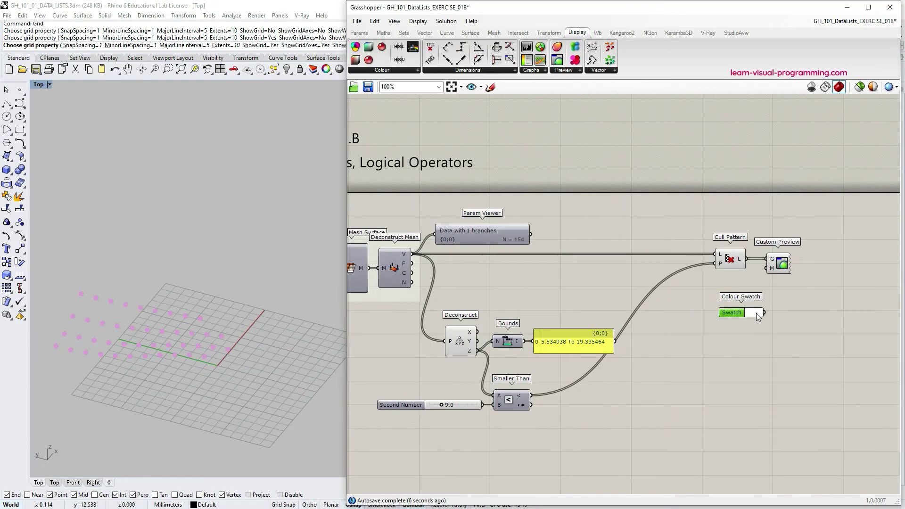
{"action": "left_click", "coordinate": [756, 313]}
{"action": "left_click", "coordinate": [815, 358]}
{"action": "left_click_drag", "start_coordinate": [830, 431], "coordinate": [820, 431]}
{"action": "left_click", "coordinate": [749, 329]}
{"action": "left_click_drag", "start_coordinate": [764, 313], "coordinate": [766, 268]}
{"action": "left_click_drag", "start_coordinate": [729, 308], "coordinate": [725, 289]}
{"action": "left_click", "coordinate": [751, 312]}
Step: Add a Larger Than component below the Smaller Than component
{"action": "right_click_drag", "start_coordinate": [250, 297], "coordinate": [194, 276]}
{"action": "scroll", "coordinate": [194, 276], "scroll_direction": "down", "scroll_amount": 2}
{"action": "scroll", "coordinate": [667, 376], "scroll_direction": "down", "scroll_amount": 1}
{"action": "right_click_drag", "start_coordinate": [667, 376], "coordinate": [737, 363]}
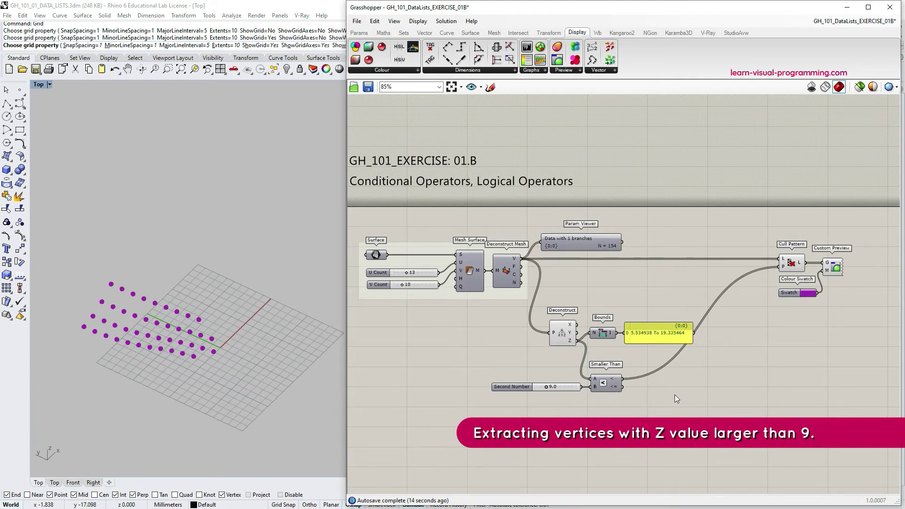
{"action": "left_click", "coordinate": [383, 33]}
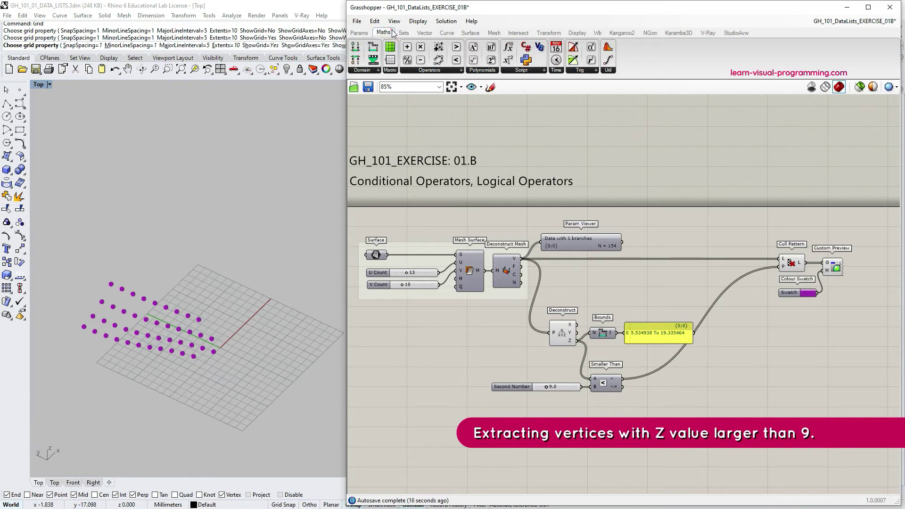
{"action": "left_click", "coordinate": [460, 70]}
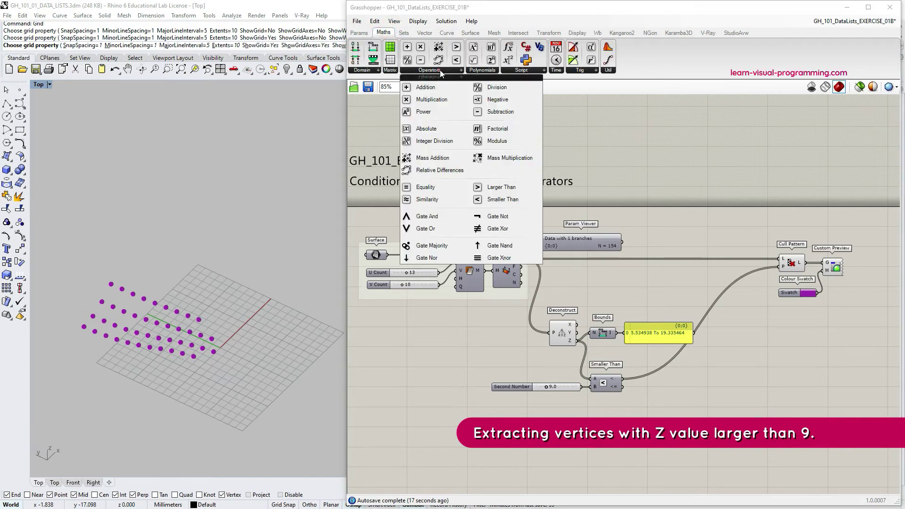
{"action": "left_click", "coordinate": [500, 188]}
{"action": "left_click", "coordinate": [605, 419]}
Step: Connect the vertices' Z coordinates to the Larger Than A input and the 9.0 slider to its B input
{"action": "right_click_drag", "start_coordinate": [632, 441], "coordinate": [639, 399]}
{"action": "left_click_drag", "start_coordinate": [578, 298], "coordinate": [598, 374]}
{"action": "left_click_drag", "start_coordinate": [574, 346], "coordinate": [540, 345]}
{"action": "left_click_drag", "start_coordinate": [577, 375], "coordinate": [596, 384]}
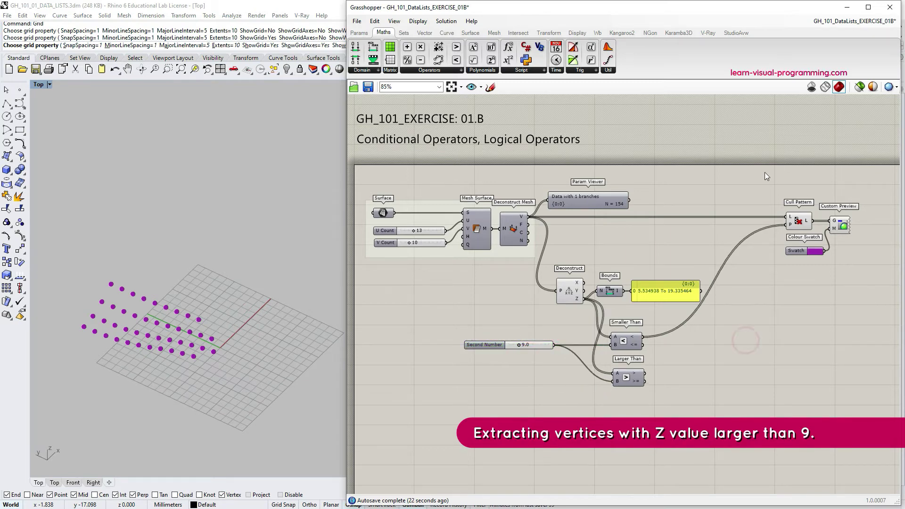
Step: Duplicate the Cull Pattern, Custom Preview and Colour Swatch for the Larger Than > output, and make the copied swatch red
{"action": "left_click_drag", "start_coordinate": [765, 172], "coordinate": [836, 281]}
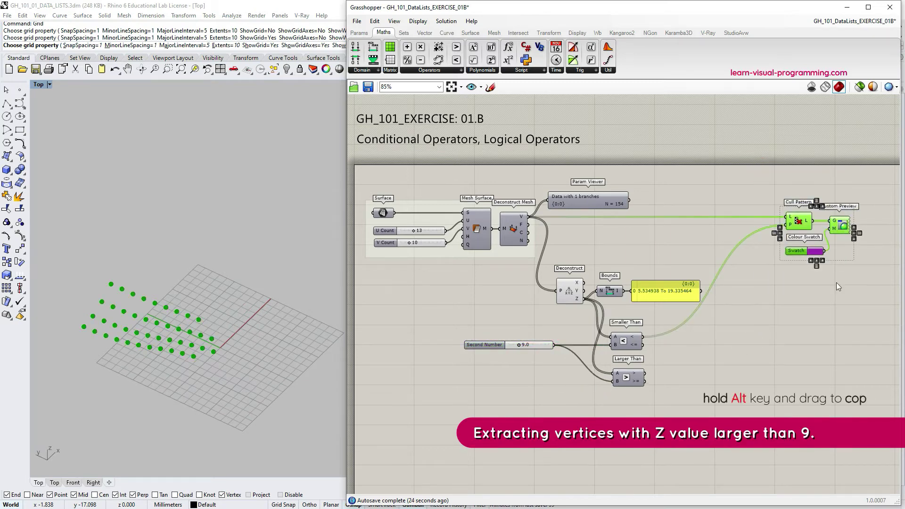
{"action": "left_click_drag", "start_coordinate": [805, 225], "coordinate": [800, 342], "text": "alt"}
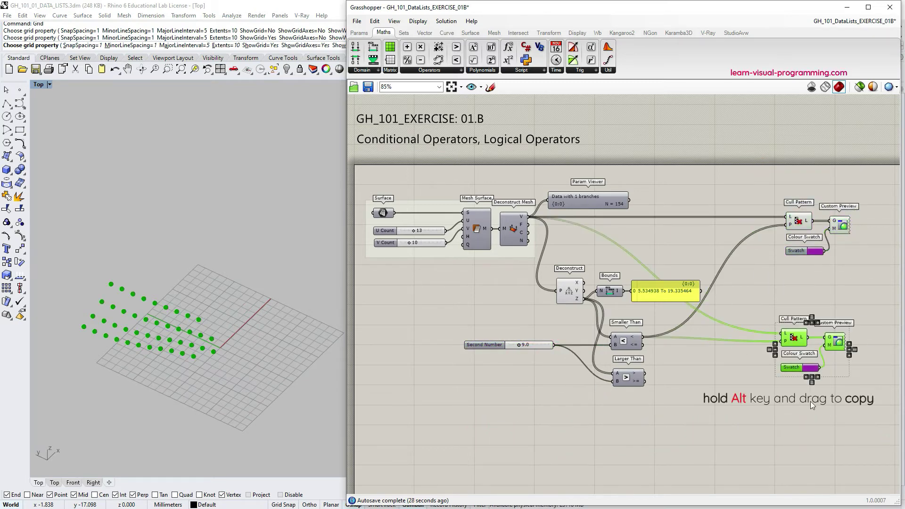
{"action": "left_click", "coordinate": [813, 369]}
{"action": "left_click_drag", "start_coordinate": [850, 449], "coordinate": [882, 450]}
{"action": "mouse_move", "coordinate": [821, 457]}
{"action": "left_mouse_down"}
{"action": "mouse_move", "coordinate": [804, 458]}
{"action": "mouse_move", "coordinate": [825, 469]}
{"action": "left_mouse_up"}
{"action": "left_click_drag", "start_coordinate": [645, 373], "coordinate": [785, 340]}
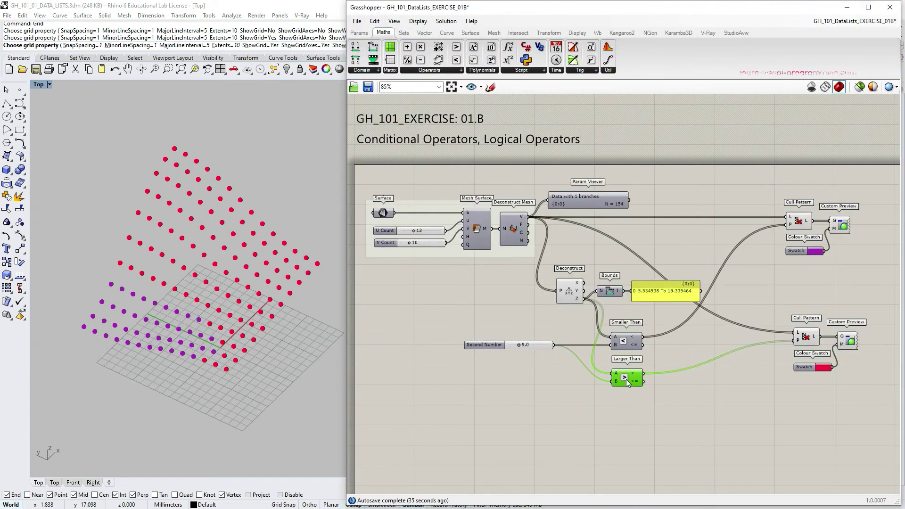
{"action": "left_click", "coordinate": [623, 399]}
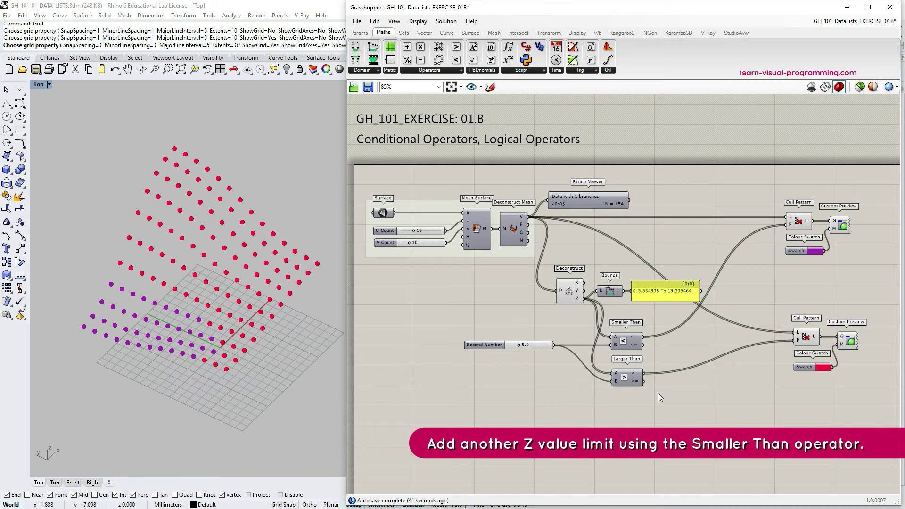
Step: Add a second Smaller Than component below Larger Than, fed by the vertices' Z coordinates and a copy of the 9.0 slider
{"action": "left_click", "coordinate": [453, 72]}
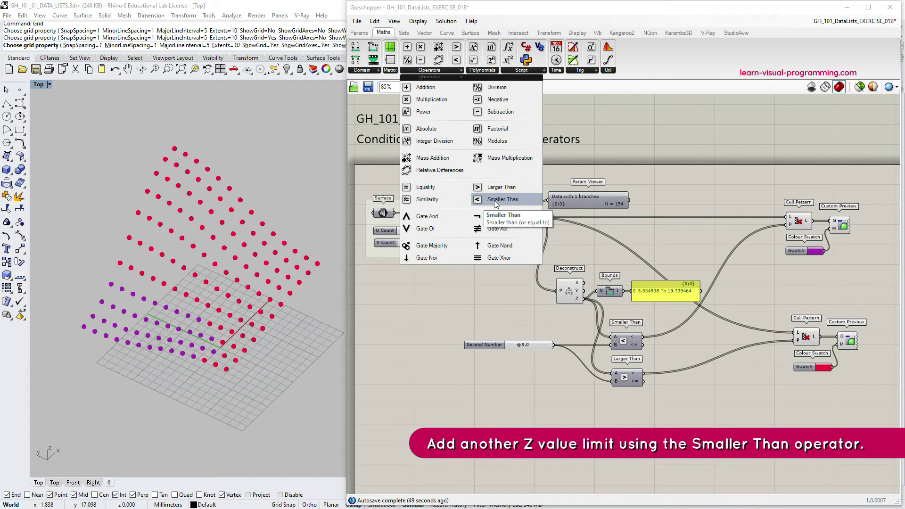
{"action": "left_click_drag", "start_coordinate": [494, 200], "coordinate": [629, 418]}
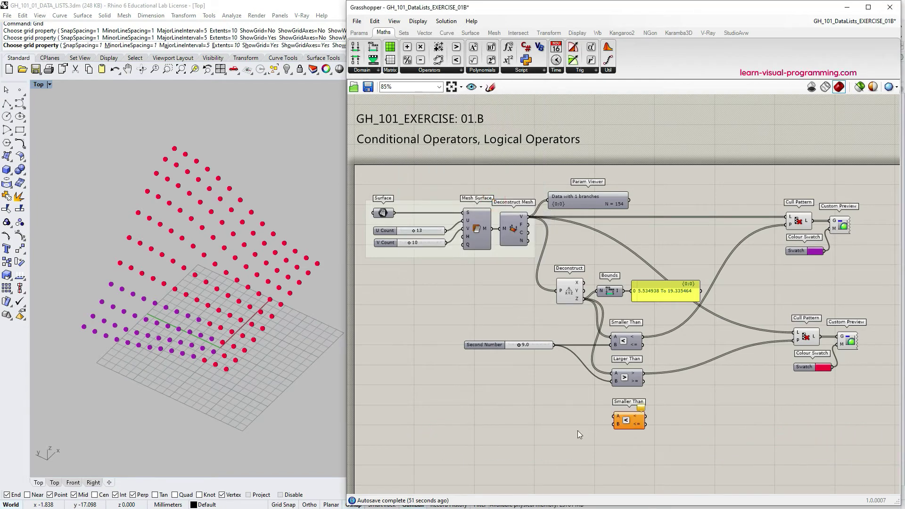
{"action": "left_click_drag", "start_coordinate": [584, 298], "coordinate": [615, 416]}
{"action": "left_click_drag", "start_coordinate": [539, 346], "coordinate": [543, 426], "text": "alt"}
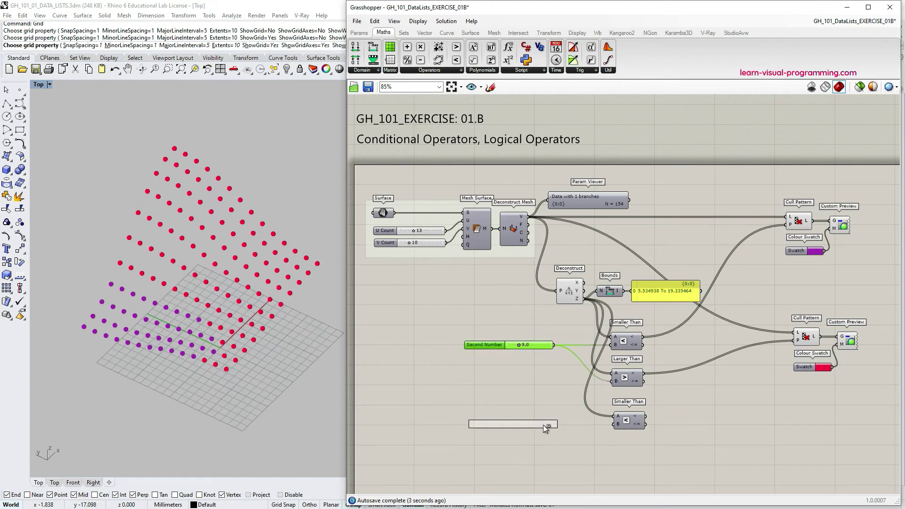
{"action": "left_click_drag", "start_coordinate": [615, 427], "coordinate": [620, 423]}
{"action": "left_click", "coordinate": [620, 451]}
Step: Set the copied slider feeding the second Smaller Than component to 15.0
{"action": "left_click", "coordinate": [534, 424]}
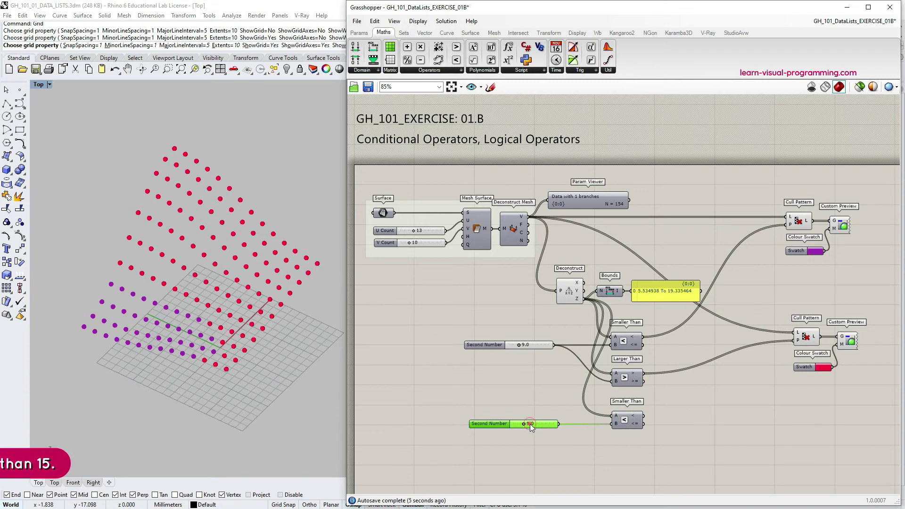
{"action": "double_click", "coordinate": [535, 423]}
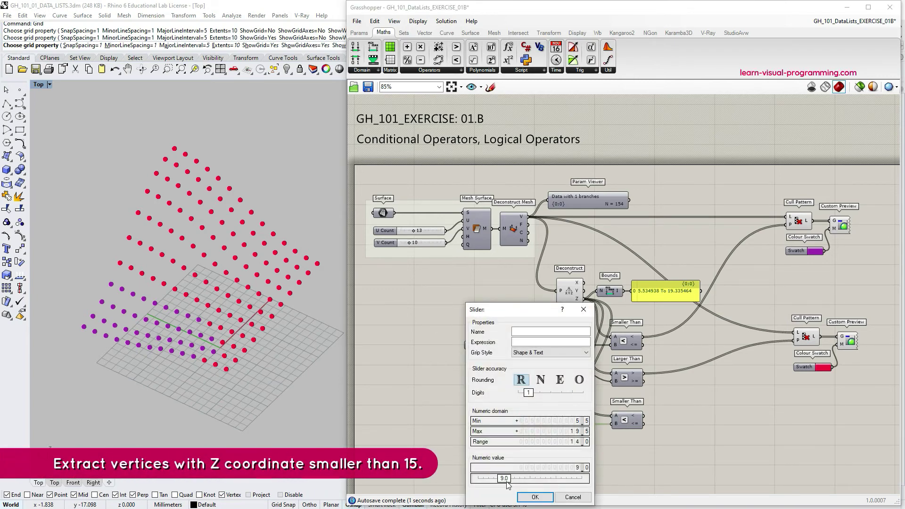
{"action": "double_click", "coordinate": [509, 479]}
{"action": "type", "text": "15"}
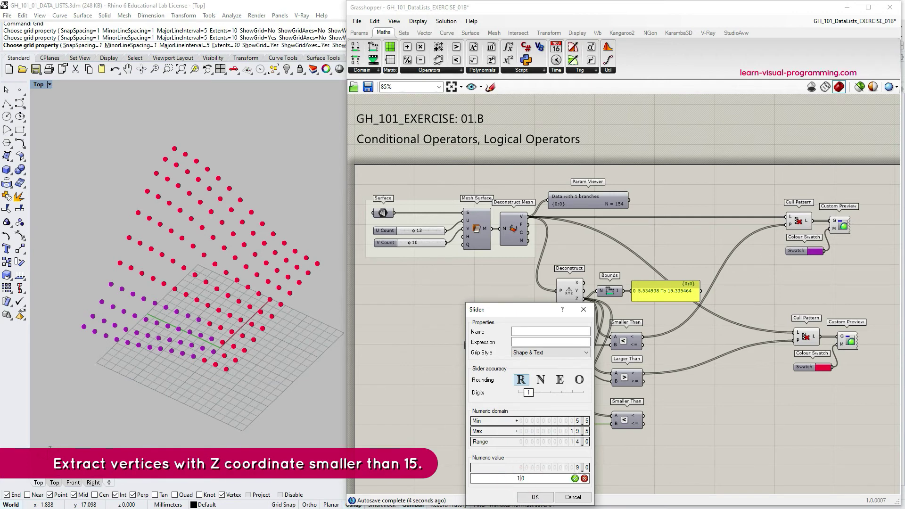
{"action": "left_click", "coordinate": [535, 495]}
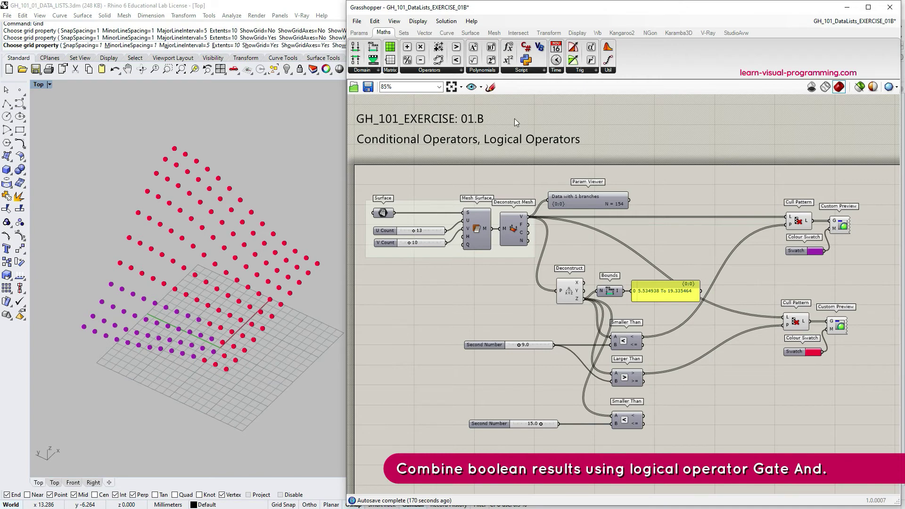
Step: Add a Gate And component and connect the Larger Than > and second Smaller Than < outputs to its A and B inputs
{"action": "left_click", "coordinate": [451, 70]}
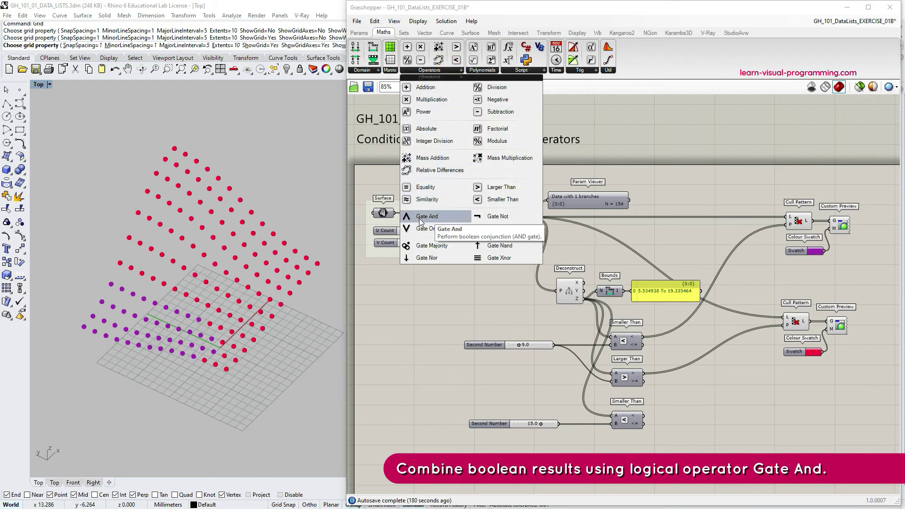
{"action": "left_click_drag", "start_coordinate": [422, 224], "coordinate": [678, 412]}
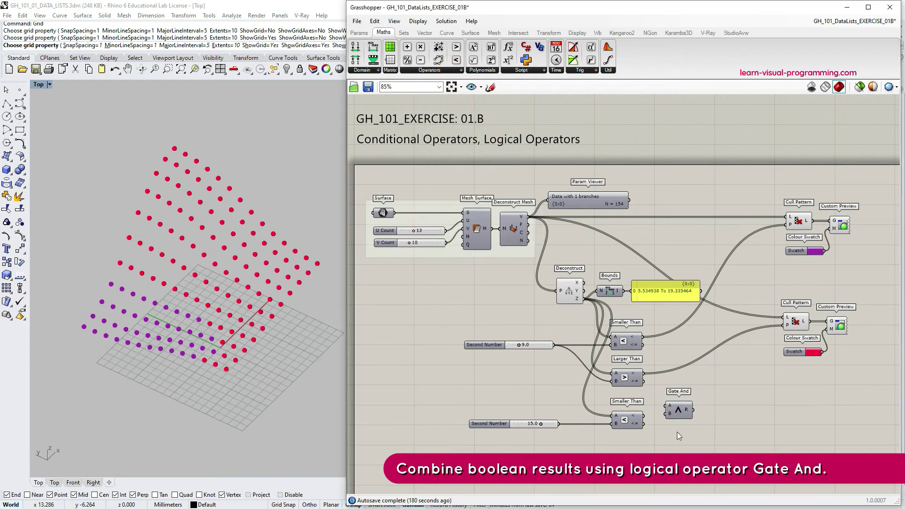
{"action": "left_click_drag", "start_coordinate": [644, 375], "coordinate": [673, 418]}
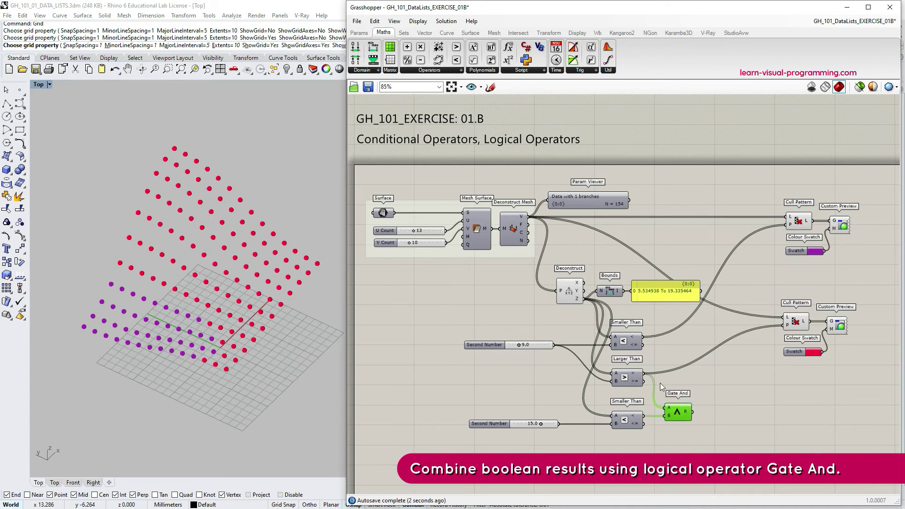
Step: Add a Panel connected to the Gate And result and place it below the Gate And component
{"action": "left_click", "coordinate": [359, 32]}
{"action": "left_click_drag", "start_coordinate": [478, 60], "coordinate": [760, 423]}
{"action": "left_click_drag", "start_coordinate": [692, 412], "coordinate": [729, 423]}
{"action": "left_click_drag", "start_coordinate": [741, 423], "coordinate": [719, 412]}
{"action": "mouse_move", "coordinate": [768, 395]}
{"action": "left_mouse_down"}
{"action": "mouse_move", "coordinate": [771, 429]}
{"action": "mouse_move", "coordinate": [777, 387]}
{"action": "left_mouse_up"}
{"action": "left_click_drag", "start_coordinate": [742, 411], "coordinate": [739, 462]}
Step: Duplicate the red Cull Pattern, Custom Preview and Colour Swatch set, make the copied swatch green, and feed its pattern from the Gate And result
{"action": "left_click_drag", "start_coordinate": [758, 281], "coordinate": [854, 361]}
{"action": "left_click_drag", "start_coordinate": [799, 328], "coordinate": [879, 456], "text": "alt"}
{"action": "left_click", "coordinate": [736, 410]}
{"action": "left_click", "coordinate": [813, 414]}
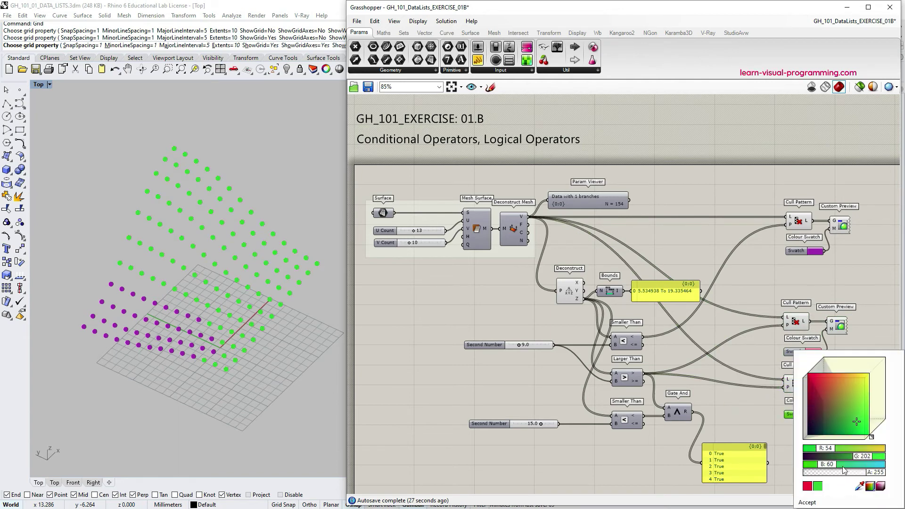
{"action": "left_click", "coordinate": [694, 413]}
{"action": "left_click_drag", "start_coordinate": [692, 413], "coordinate": [783, 388]}
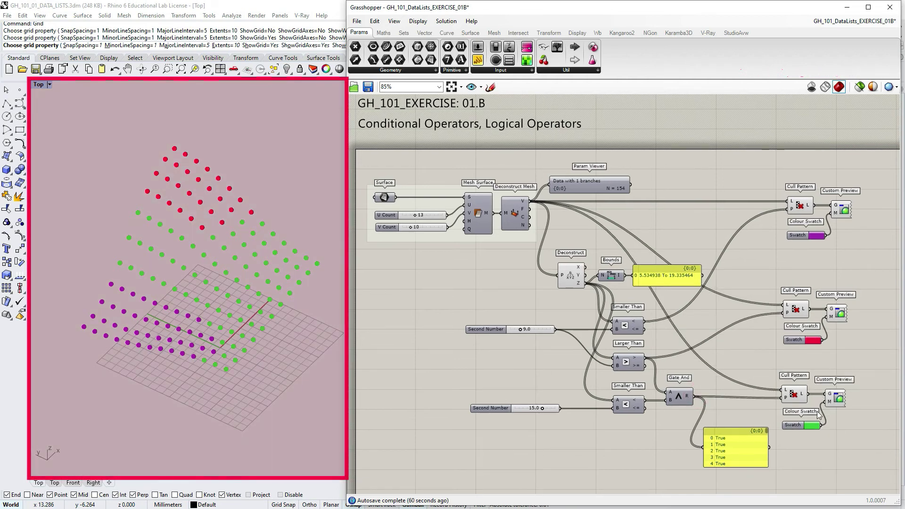
Step: Preview only selected objects to examine the points of the red-swatch Cull Pattern, and restore the full preview
{"action": "left_click", "coordinate": [859, 87]}
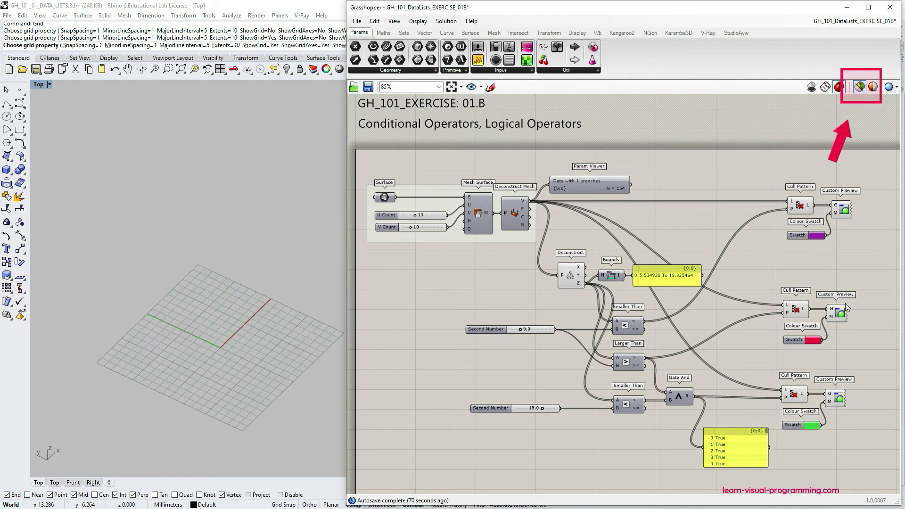
{"action": "left_click", "coordinate": [796, 308]}
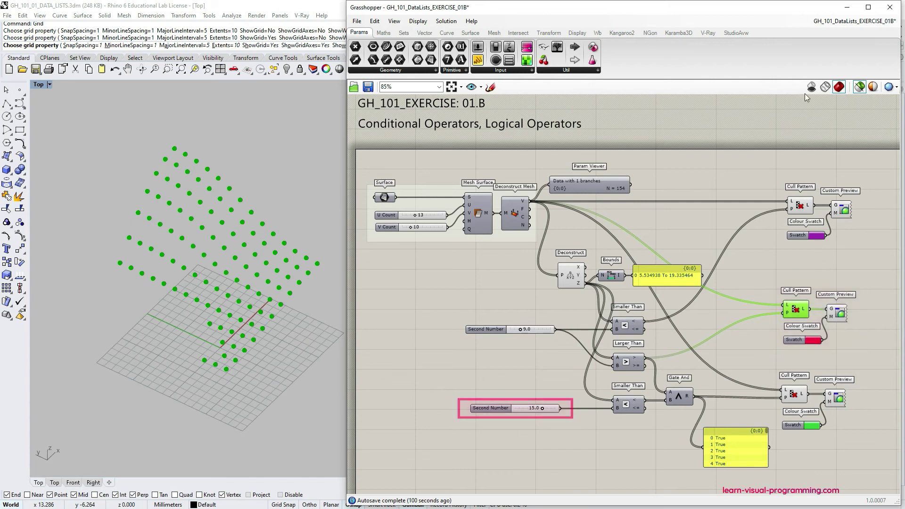
{"action": "left_click", "coordinate": [859, 87]}
{"action": "left_click", "coordinate": [881, 277]}
Step: Delete the Gate And result Panel and move the red Cull Pattern, Custom Preview and Colour Swatch set below the green one
{"action": "scroll", "coordinate": [881, 277], "scroll_direction": "down", "scroll_amount": 2}
{"action": "right_click_drag", "start_coordinate": [881, 277], "coordinate": [822, 224]}
{"action": "left_click", "coordinate": [729, 359]}
{"action": "key", "text": "Delete"}
{"action": "left_click_drag", "start_coordinate": [728, 217], "coordinate": [801, 271]}
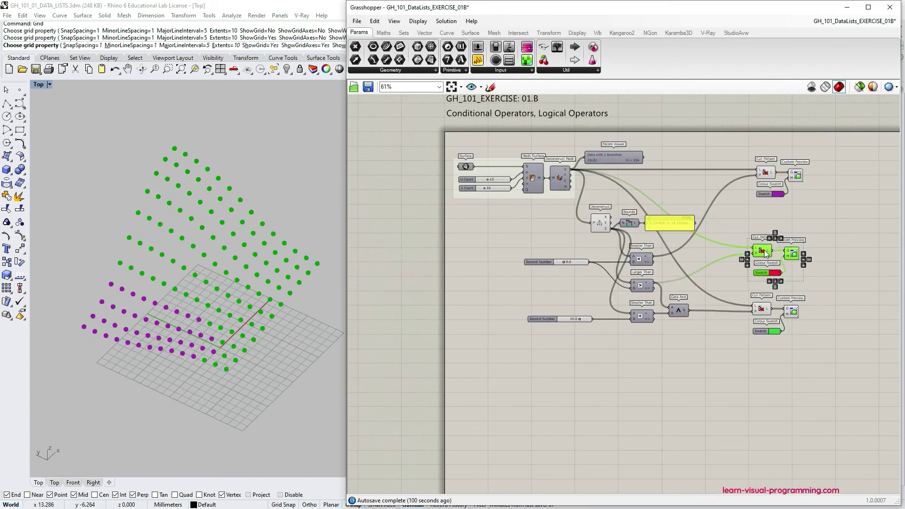
{"action": "left_click_drag", "start_coordinate": [764, 247], "coordinate": [764, 367]}
{"action": "left_click_drag", "start_coordinate": [787, 268], "coordinate": [743, 251]}
{"action": "scroll", "coordinate": [663, 320], "scroll_direction": "up", "scroll_amount": 1}
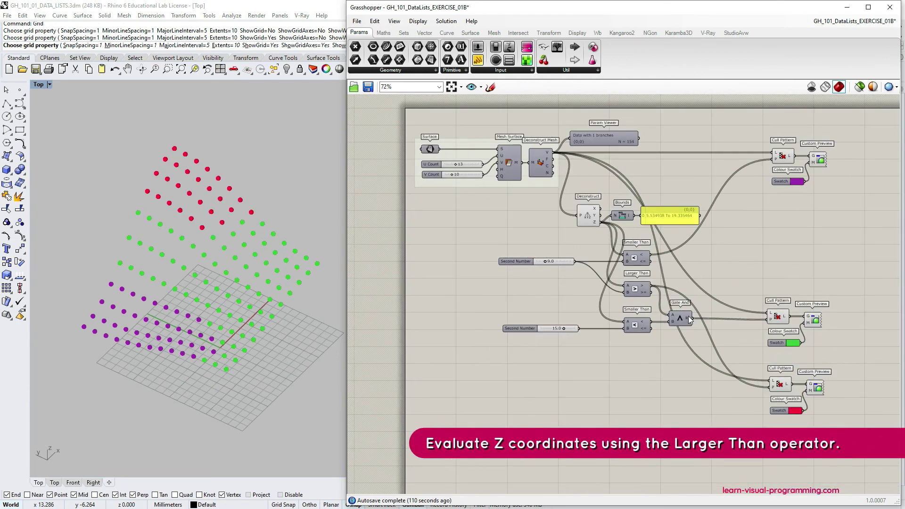
Step: Add a second Larger Than component comparing the vertices' Z coordinates with the 15.0 slider, and feed its > output to the red set's Cull Pattern
{"action": "left_click", "coordinate": [383, 32]}
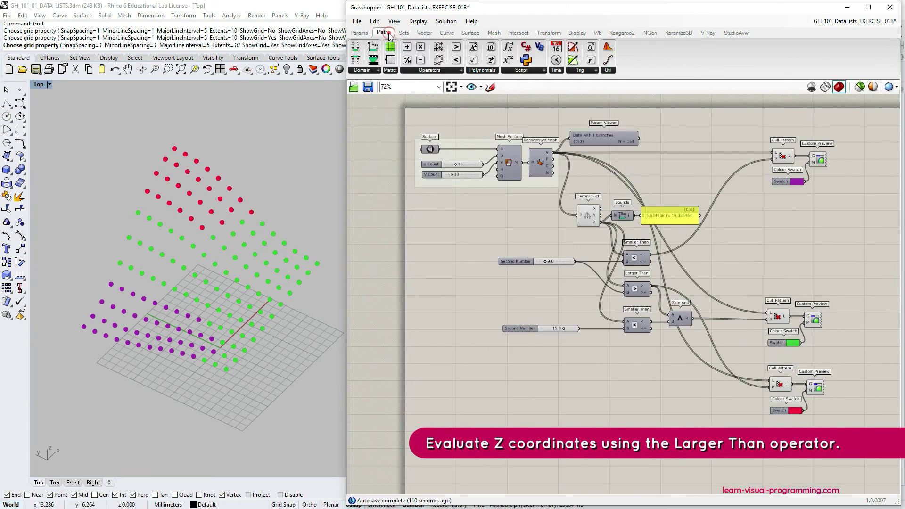
{"action": "left_click", "coordinate": [419, 72]}
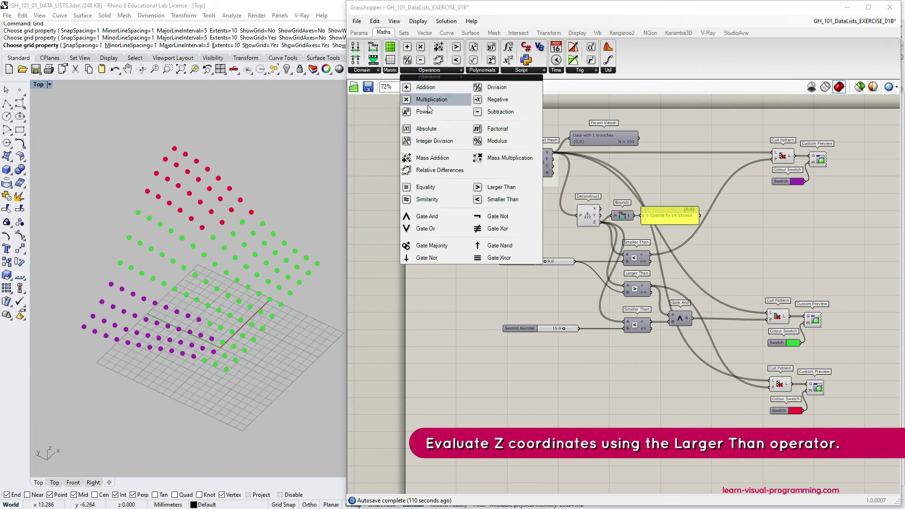
{"action": "left_click_drag", "start_coordinate": [494, 187], "coordinate": [637, 368]}
{"action": "mouse_move", "coordinate": [595, 222]}
{"action": "left_mouse_down"}
{"action": "mouse_move", "coordinate": [606, 240]}
{"action": "mouse_move", "coordinate": [592, 363]}
{"action": "mouse_move", "coordinate": [642, 369]}
{"action": "left_mouse_up"}
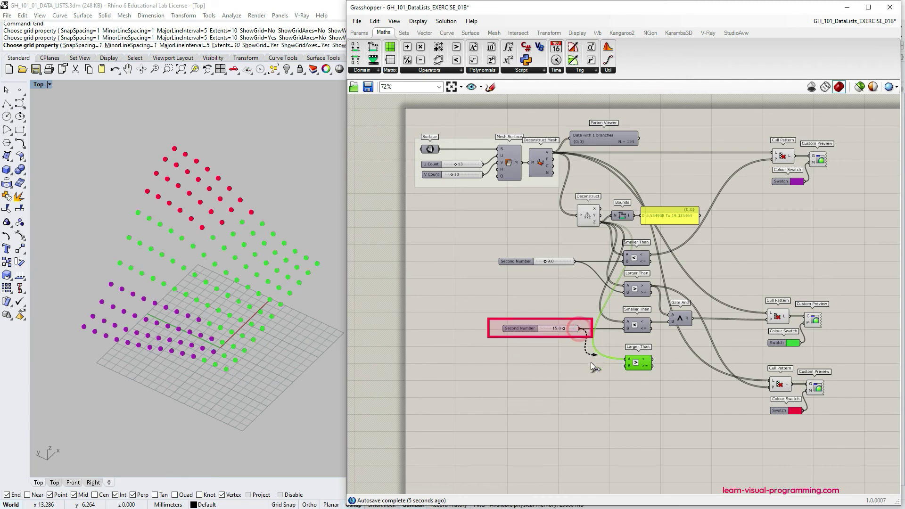
{"action": "left_click", "coordinate": [648, 398]}
{"action": "left_click_drag", "start_coordinate": [652, 360], "coordinate": [769, 387]}
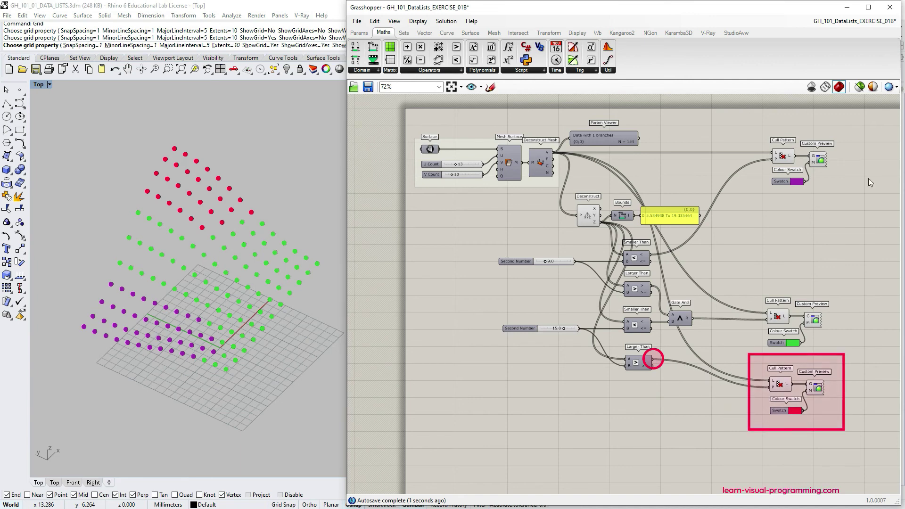
Step: Preview only selected objects to examine each of the three Cull Patterns' points in turn, and restore the full preview
{"action": "left_click", "coordinate": [859, 87]}
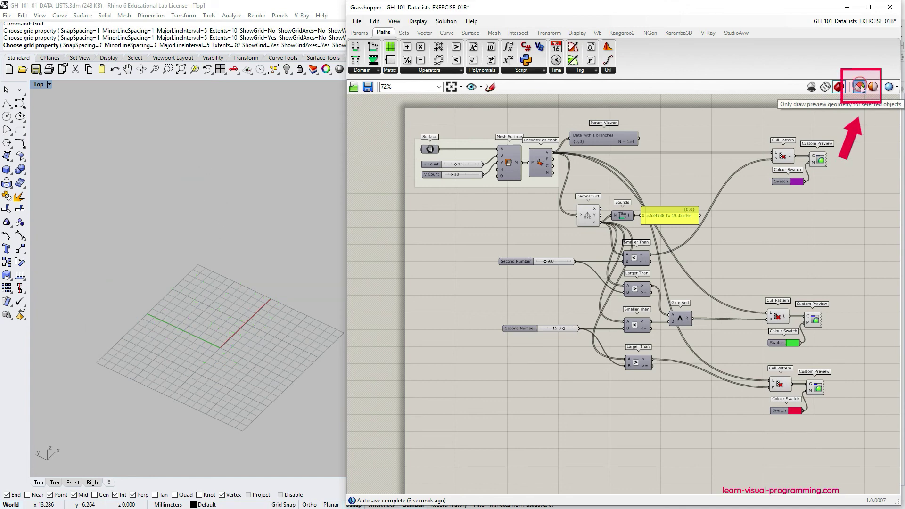
{"action": "left_click", "coordinate": [779, 384]}
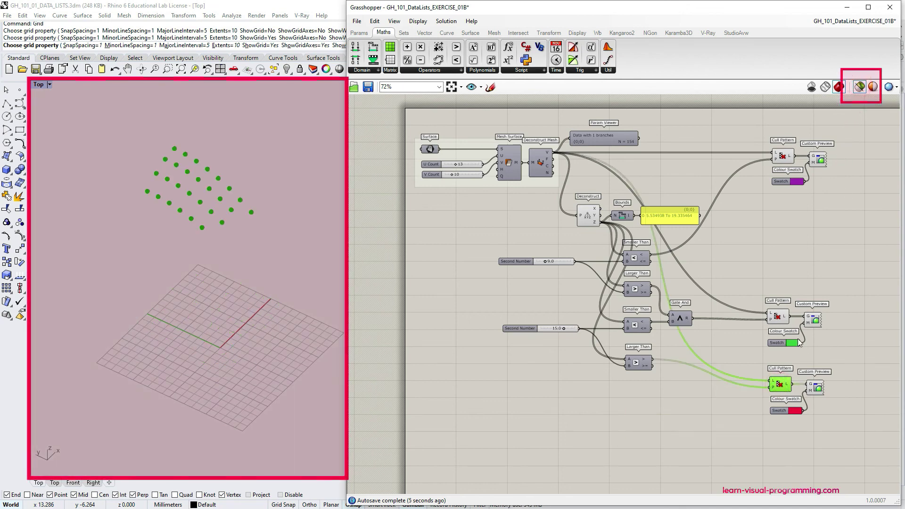
{"action": "left_click", "coordinate": [780, 319]}
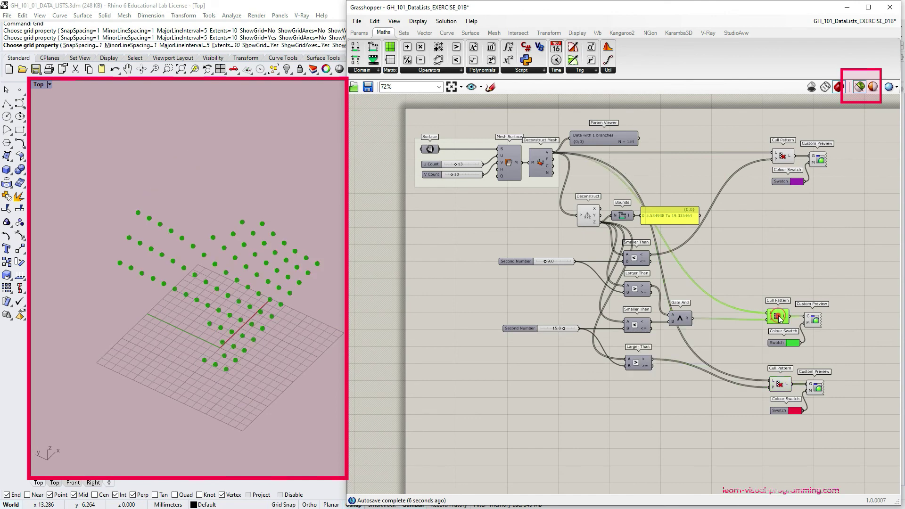
{"action": "left_click", "coordinate": [785, 151]}
{"action": "left_click", "coordinate": [859, 86]}
{"action": "left_click", "coordinate": [848, 252]}
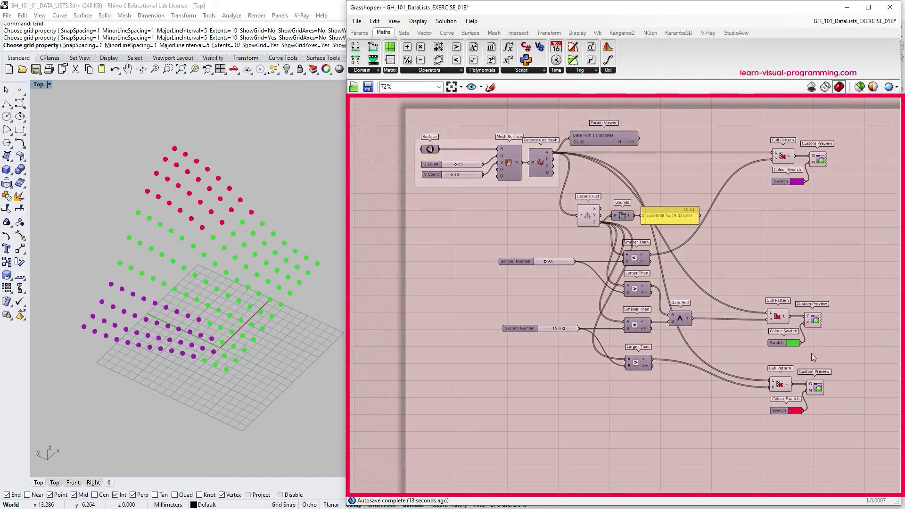
Step: Add a Relay between Deconstruct Mesh and the Cull Patterns and name it Vertices
{"action": "right_click_drag", "start_coordinate": [790, 259], "coordinate": [773, 295]}
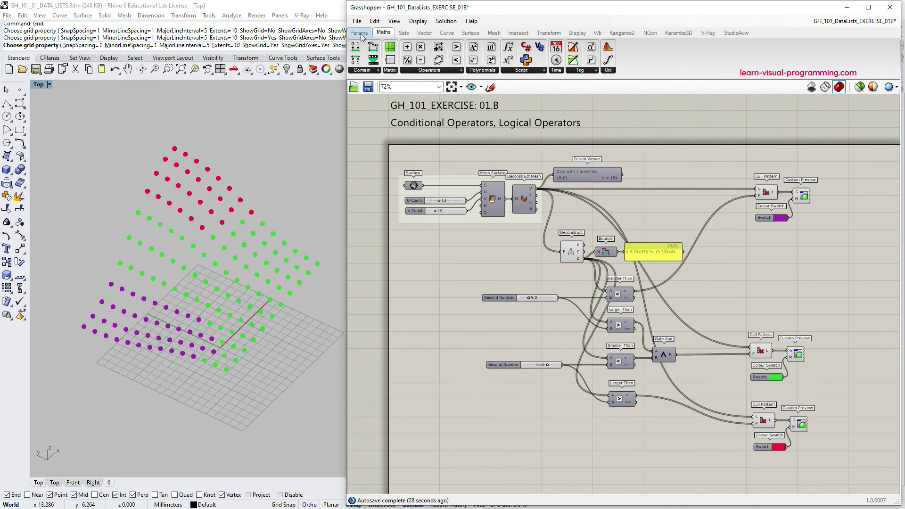
{"action": "left_click", "coordinate": [359, 33]}
{"action": "left_click", "coordinate": [555, 70]}
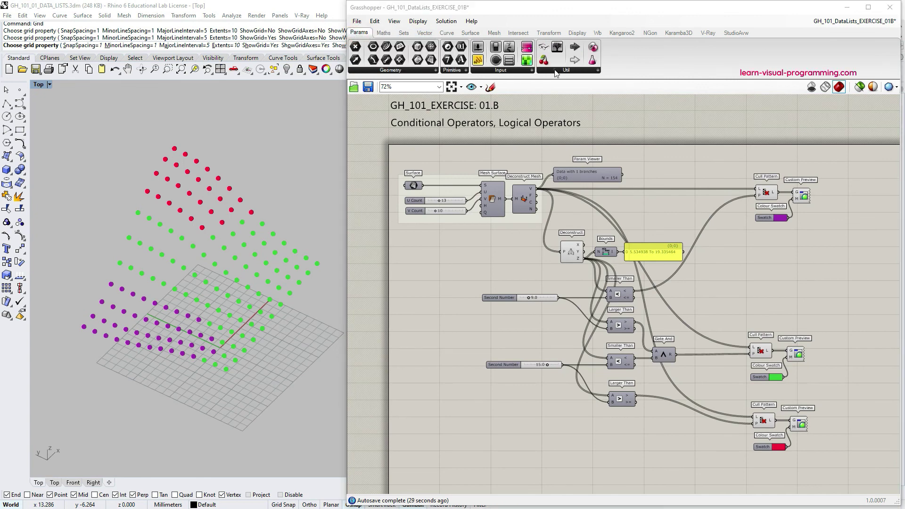
{"action": "left_click", "coordinate": [556, 71]}
{"action": "left_click_drag", "start_coordinate": [561, 140], "coordinate": [679, 208]}
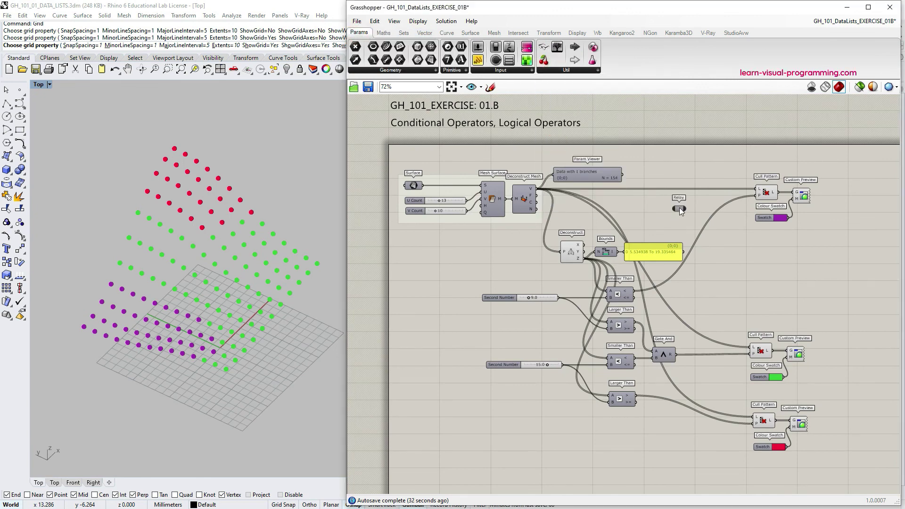
{"action": "right_click", "coordinate": [679, 208]}
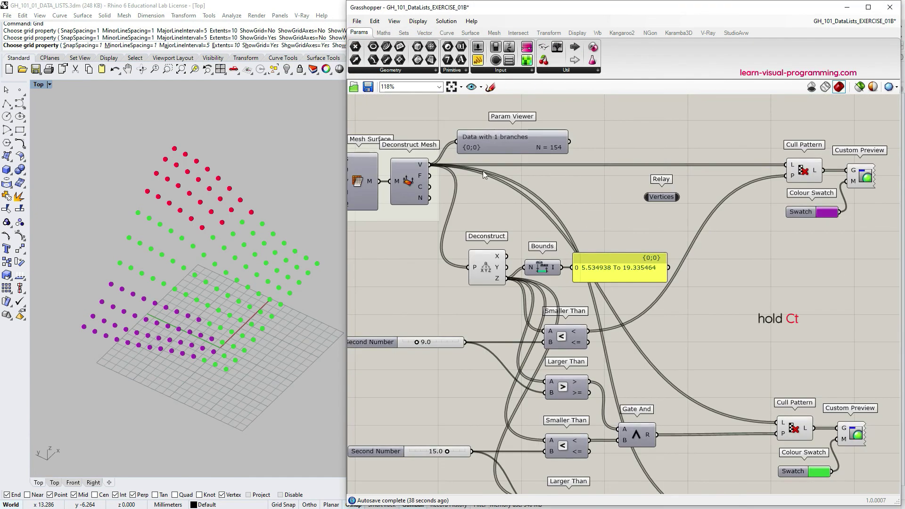
Step: Route the three Cull Pattern list wires from Deconstruct Mesh's V output through the Vertices Relay, and align the Relay with the V output
{"action": "left_click_drag", "start_coordinate": [430, 165], "coordinate": [616, 195], "text": "ctrl+shift"}
{"action": "left_click_drag", "start_coordinate": [429, 164], "coordinate": [601, 195]}
{"action": "left_click_drag", "start_coordinate": [616, 195], "coordinate": [646, 165]}
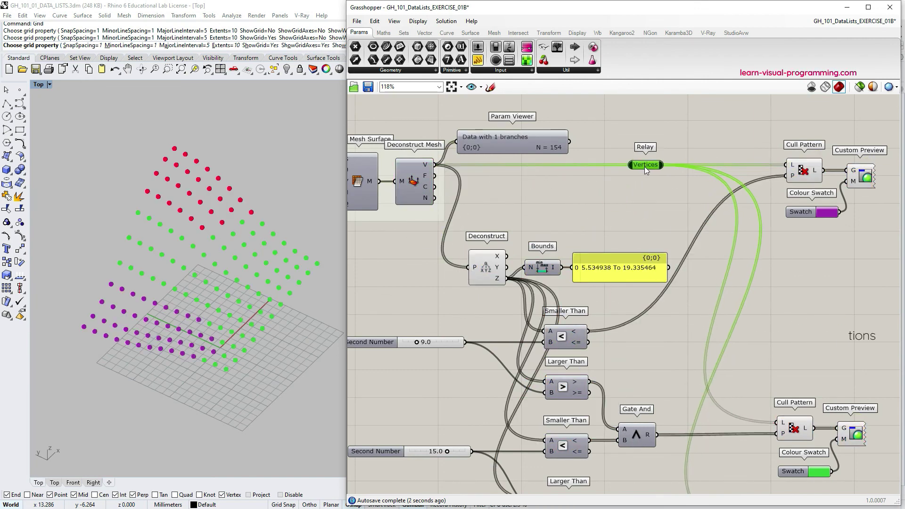
Step: Tidy the definition by repositioning Gate And, the Deconstruct and comparison components, and the Vertices Relay so the wires read clearly
{"action": "scroll", "coordinate": [519, 236], "scroll_direction": "down", "scroll_amount": 2}
{"action": "left_click_drag", "start_coordinate": [622, 316], "coordinate": [711, 379]}
{"action": "left_click_drag", "start_coordinate": [653, 338], "coordinate": [660, 278]}
{"action": "left_click_drag", "start_coordinate": [516, 196], "coordinate": [636, 403]}
{"action": "left_click_drag", "start_coordinate": [553, 263], "coordinate": [580, 263]}
{"action": "left_click_drag", "start_coordinate": [666, 219], "coordinate": [644, 219]}
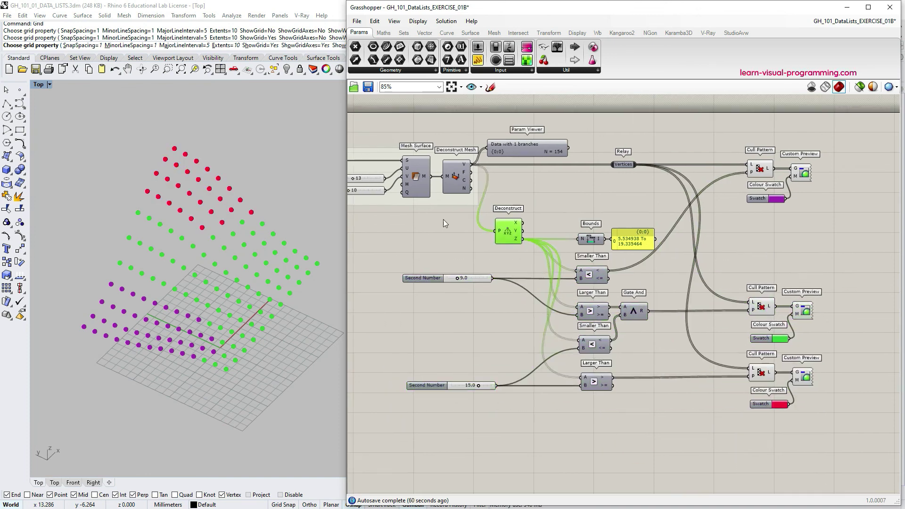
Step: Group Deconstruct, Bounds and its Panel together, and group the two number sliders with the comparison and Gate And components
{"action": "left_click_drag", "start_coordinate": [414, 206], "coordinate": [660, 253]}
{"action": "key", "text": "space"}
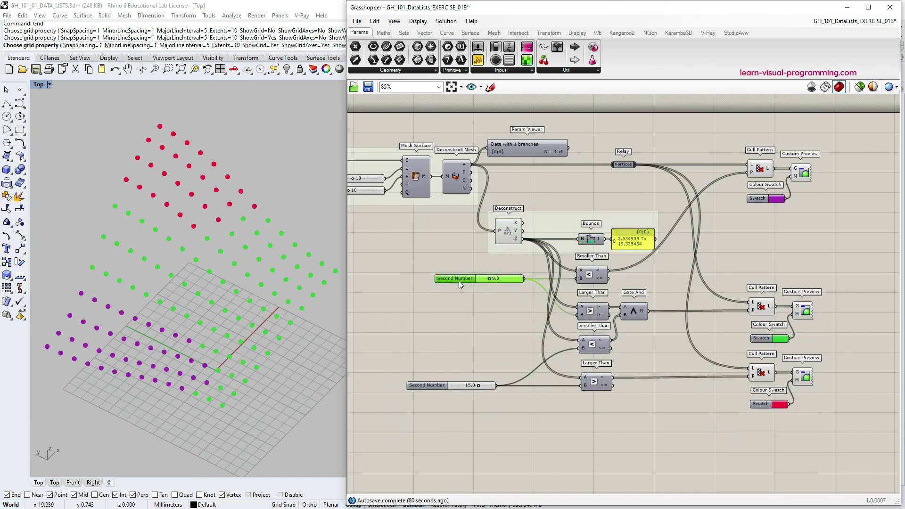
{"action": "left_click_drag", "start_coordinate": [398, 250], "coordinate": [659, 405]}
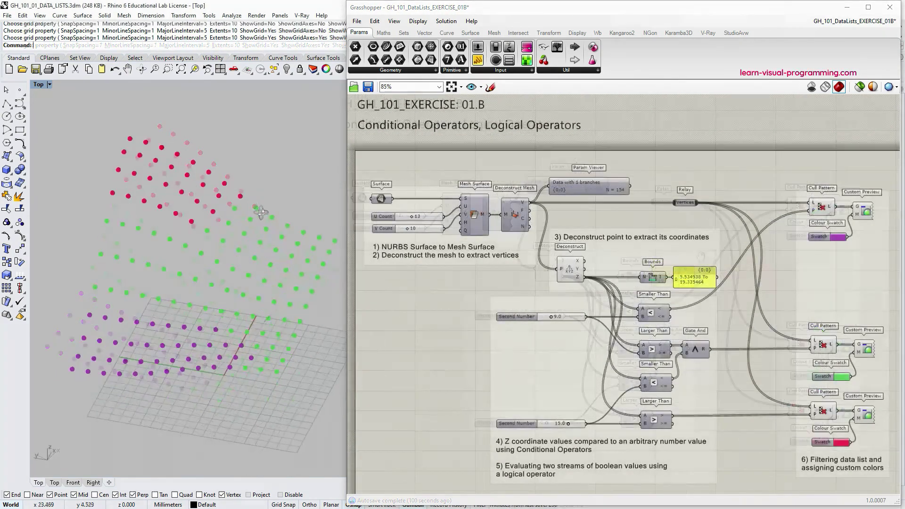
{"action": "right_click_drag", "start_coordinate": [250, 212], "coordinate": [229, 219]}
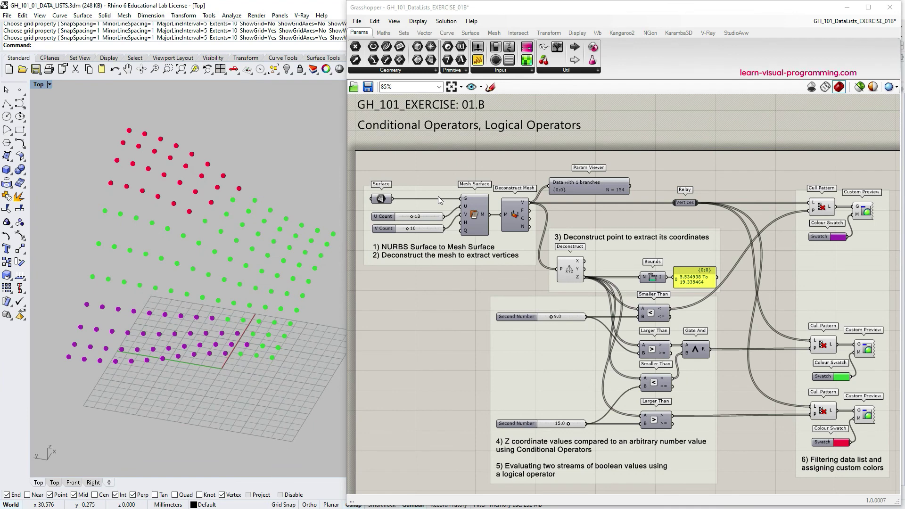